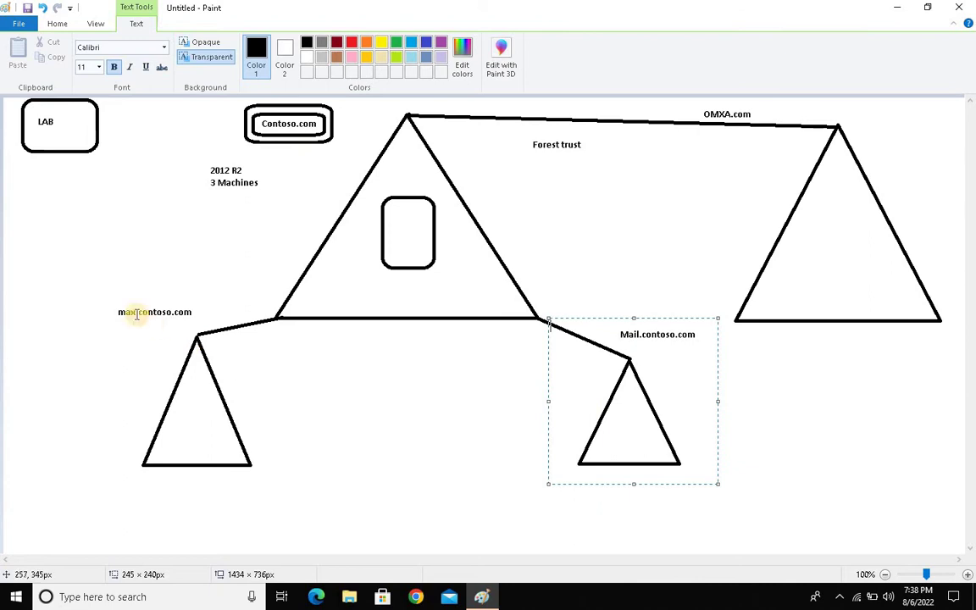
drag(96, 288, 221, 409)
drag(278, 448, 316, 491)
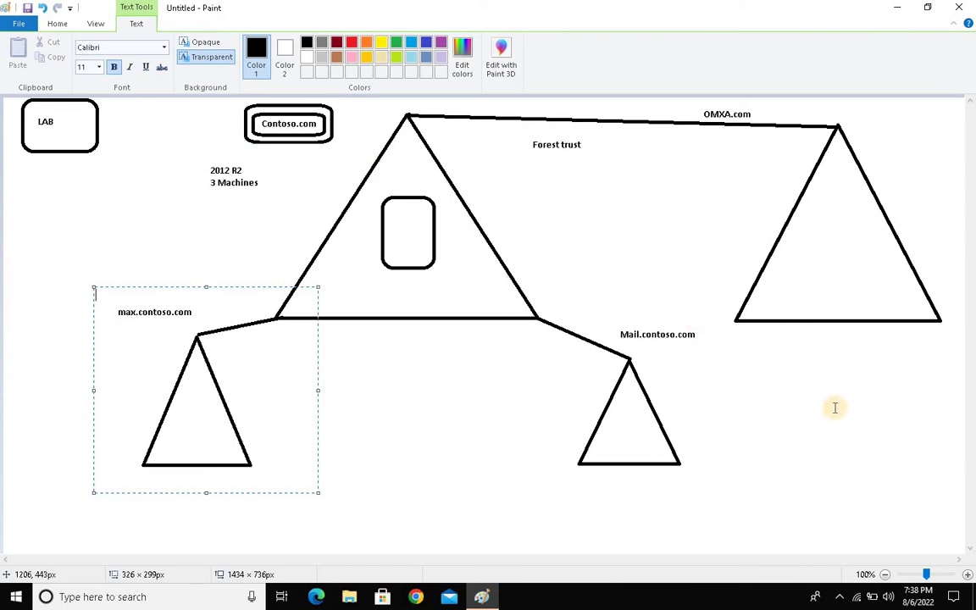
drag(910, 477, 276, 229)
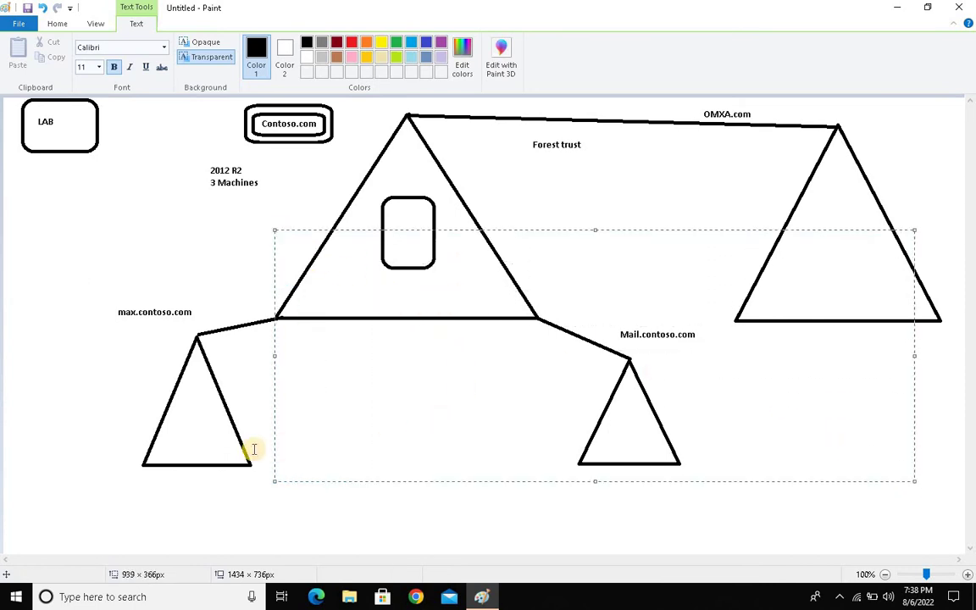
click(98, 401)
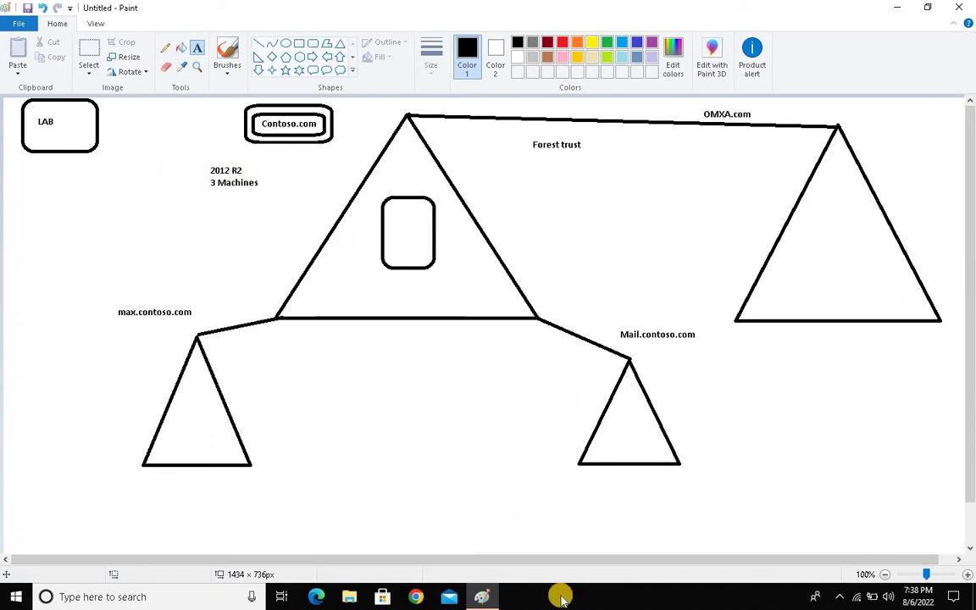
- Show the desktop and move the VMware Workstation 14 Player shortcut into the empty area near its middle
right_click(560, 594)
click(599, 501)
drag(34, 167, 524, 170)
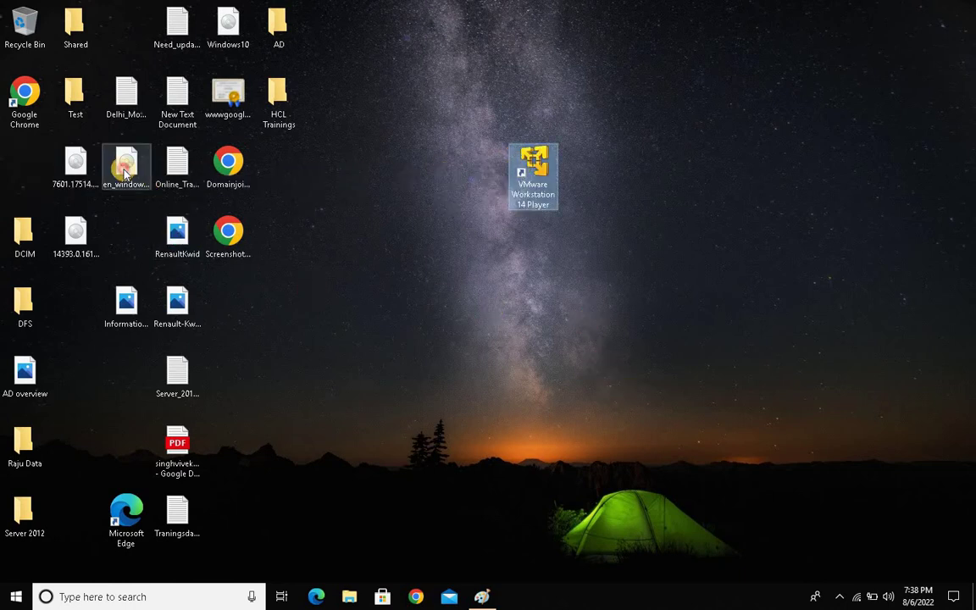
- Examine the Windows Server installer disc images on the desktop, checking the full file name of the 2012 R2 ISO
click(126, 166)
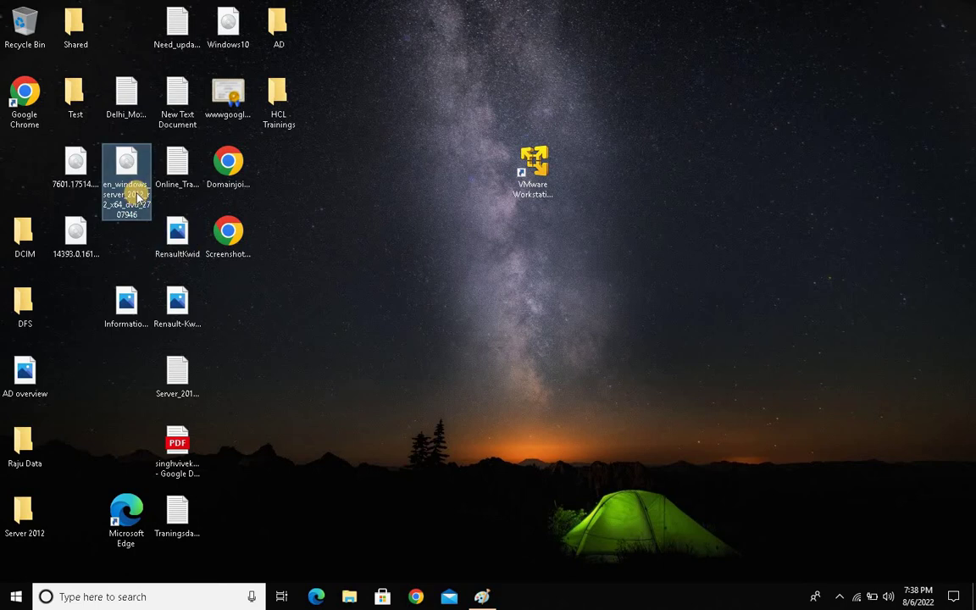
mouse_move(126, 224)
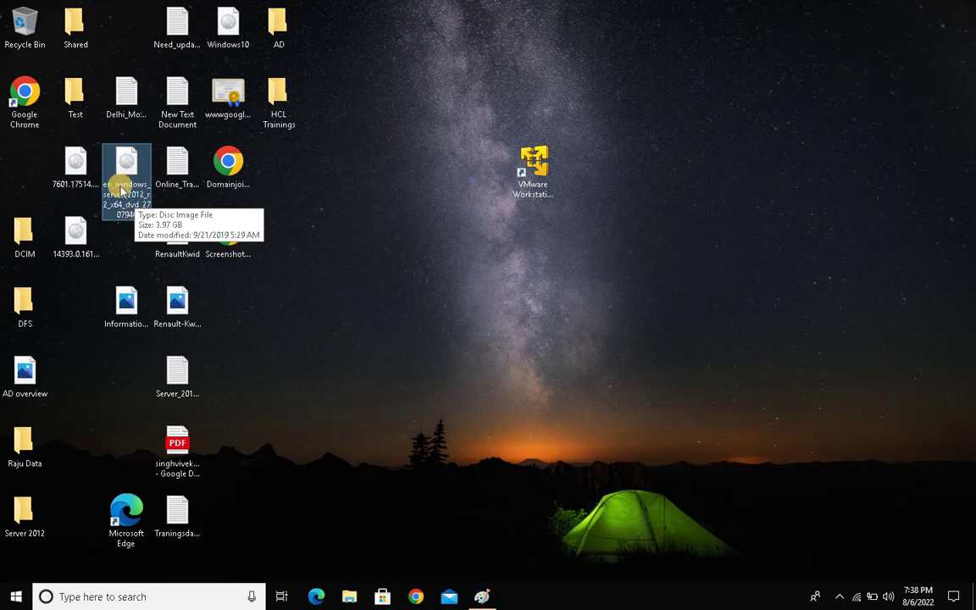
click(68, 174)
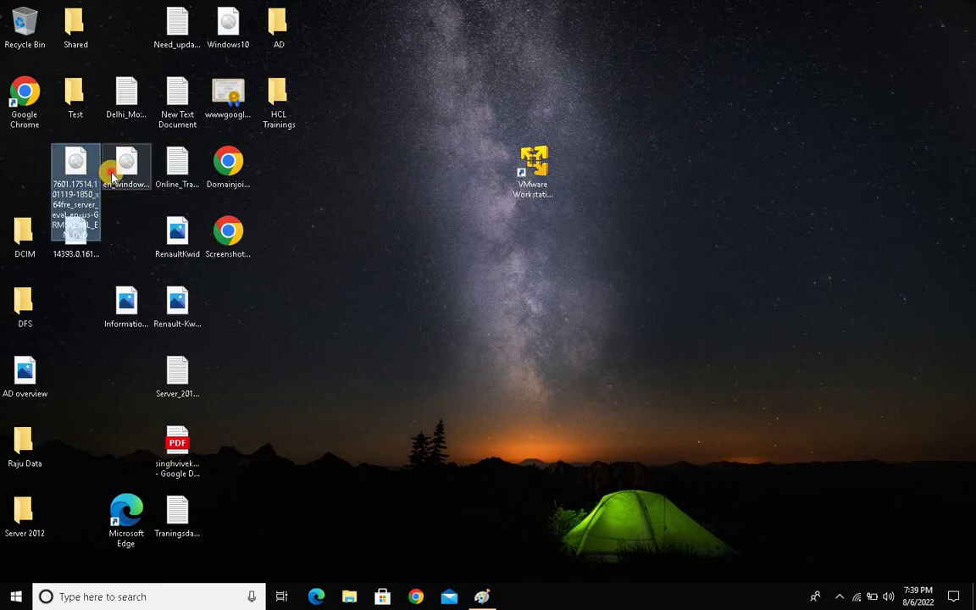
click(124, 170)
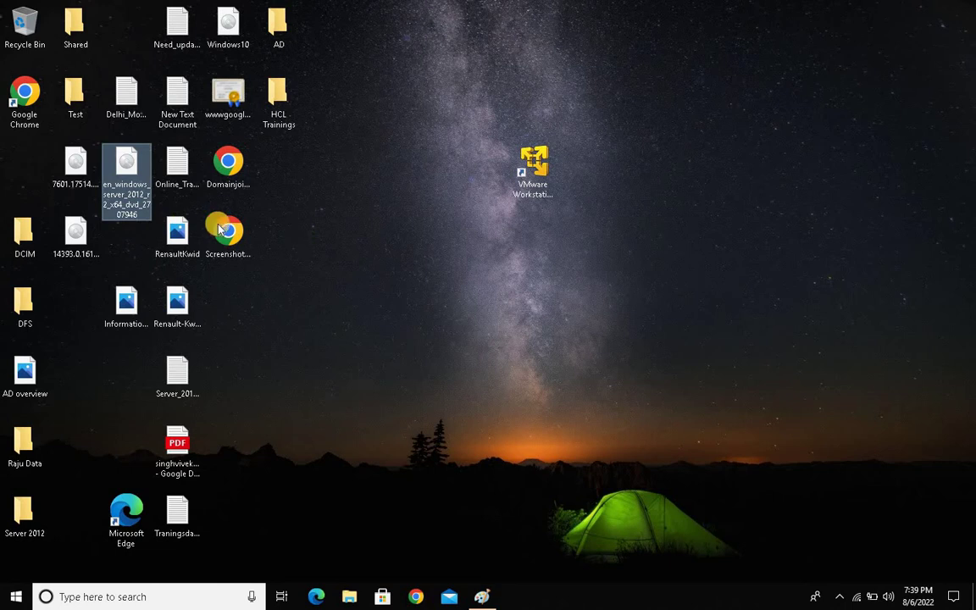
mouse_move(144, 206)
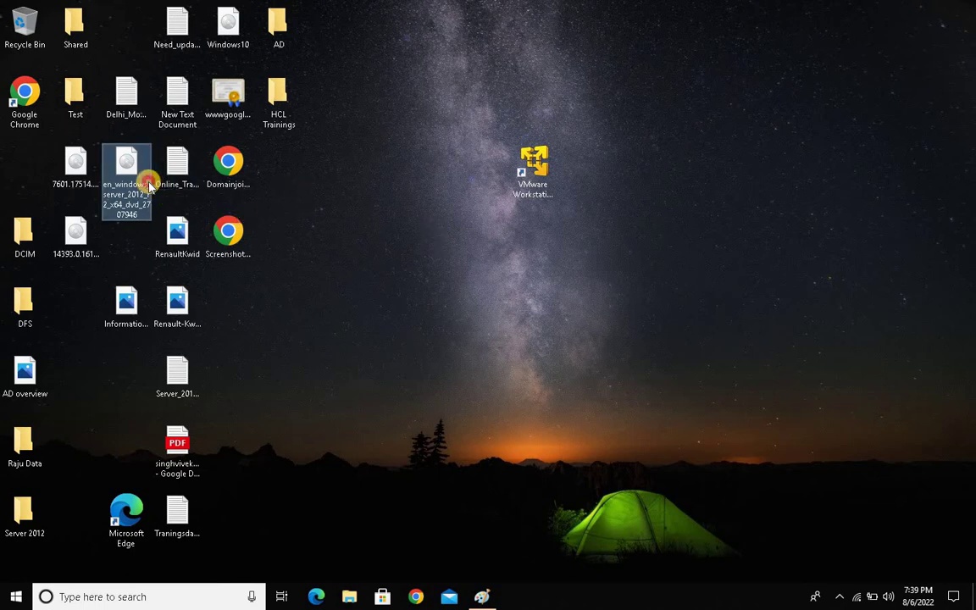
key(F2)
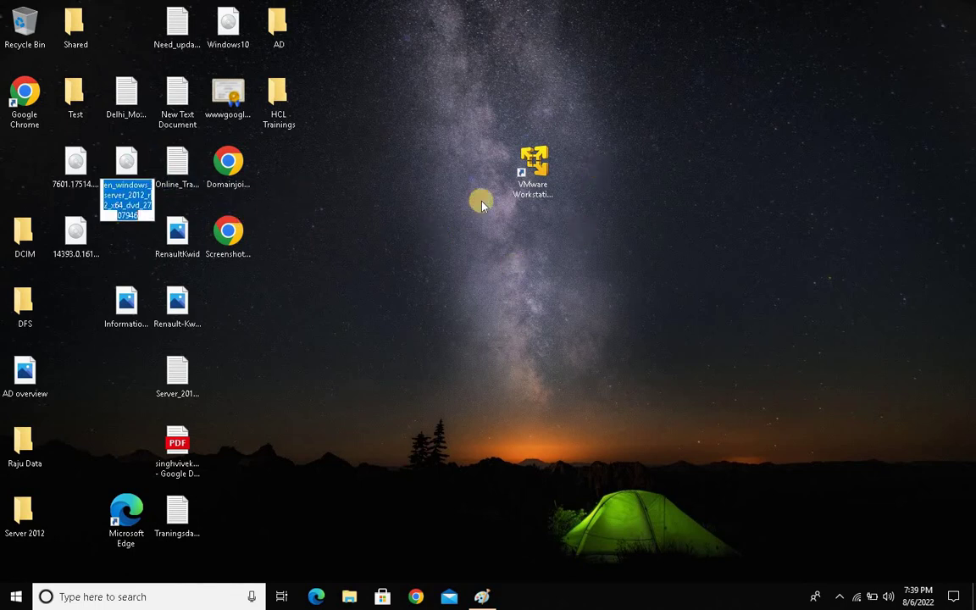
- Launch VMware Workstation 14 Player in a maximized window and start creating a new virtual machine
click(536, 178)
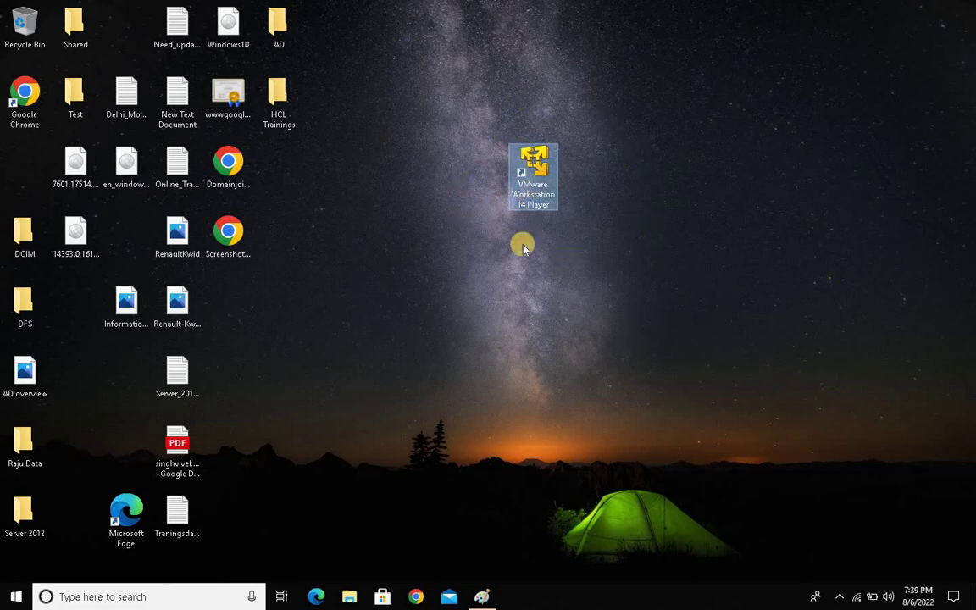
double_click(534, 168)
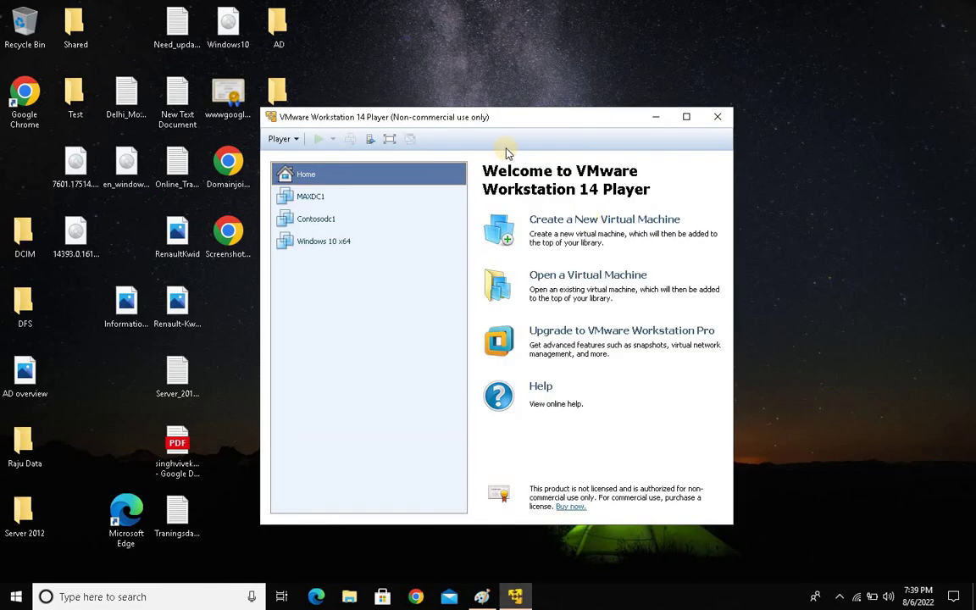
drag(480, 119, 552, 69)
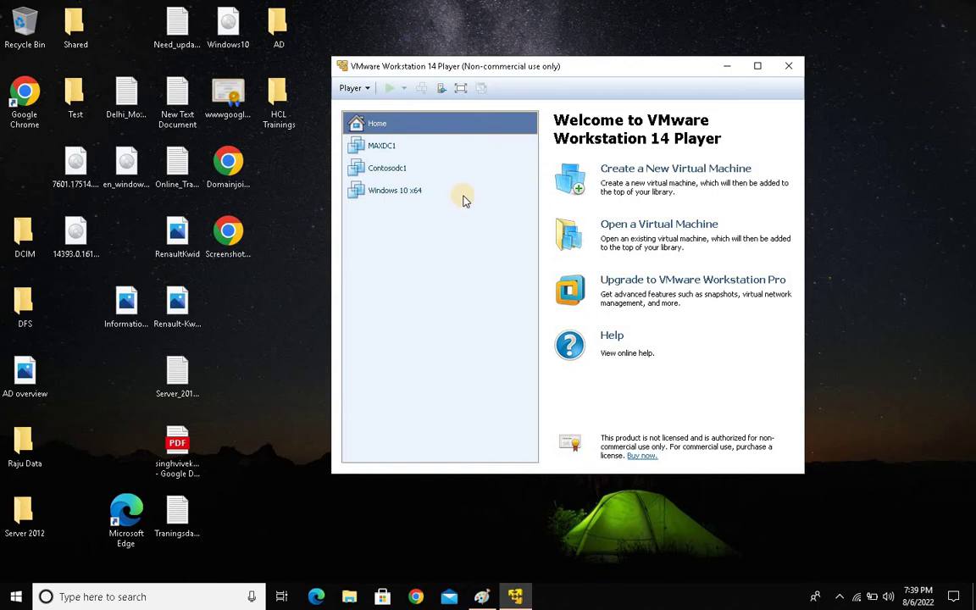
click(757, 65)
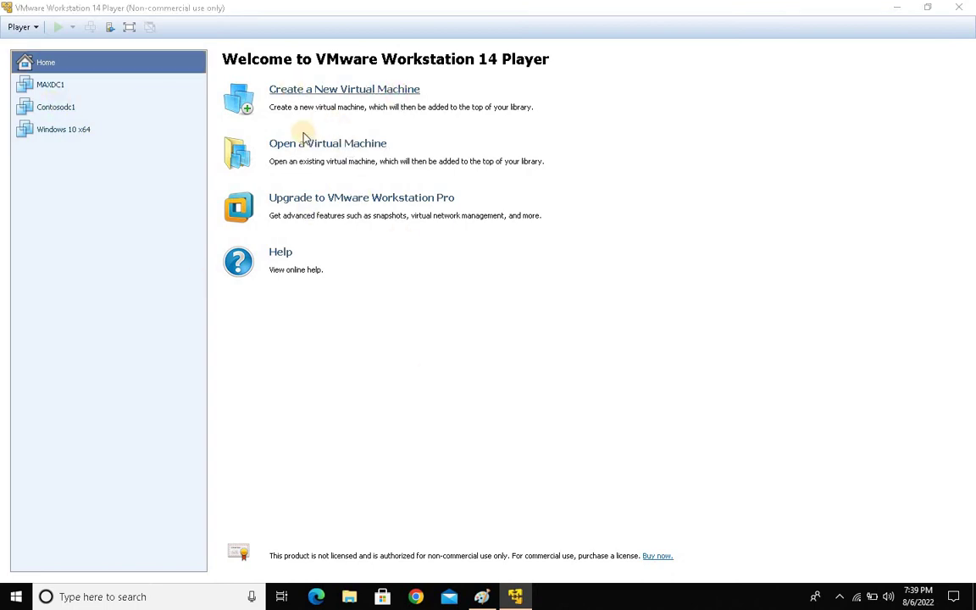
click(297, 89)
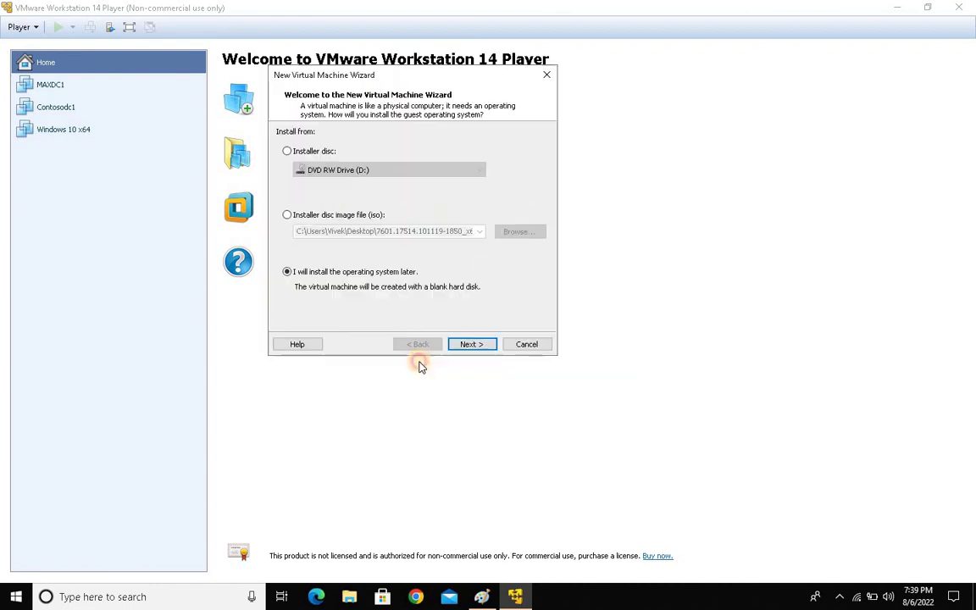
click(306, 216)
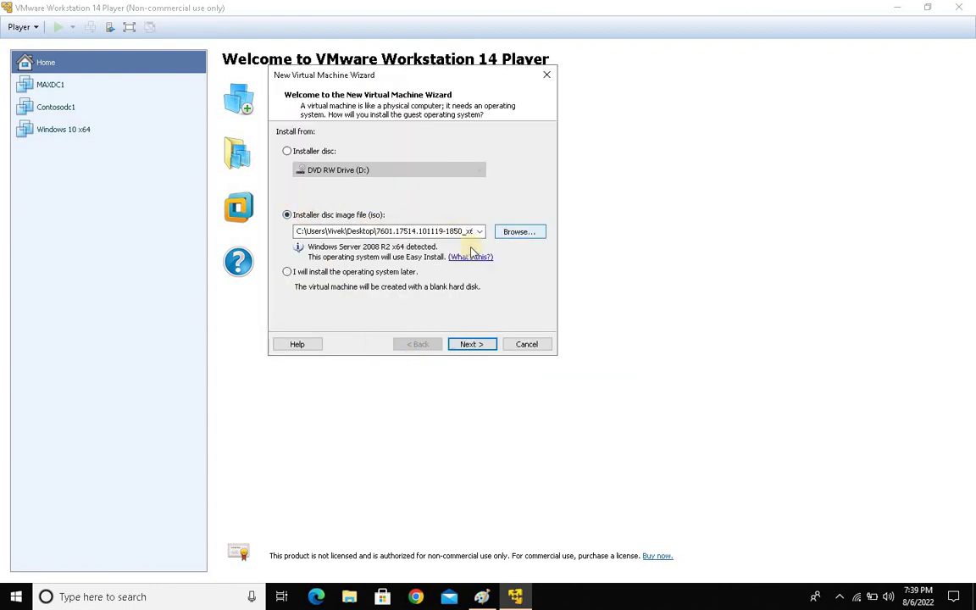
click(315, 152)
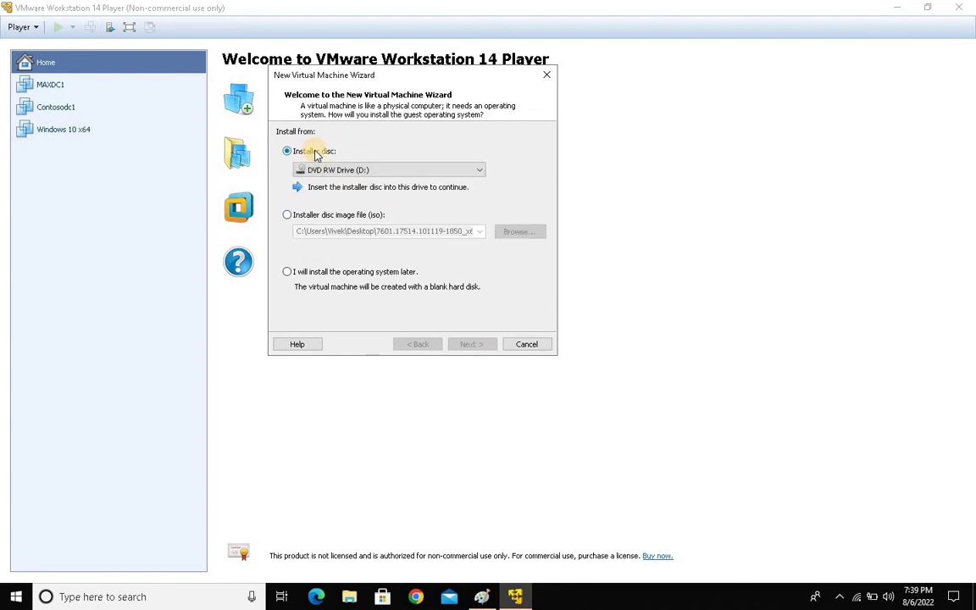
click(378, 170)
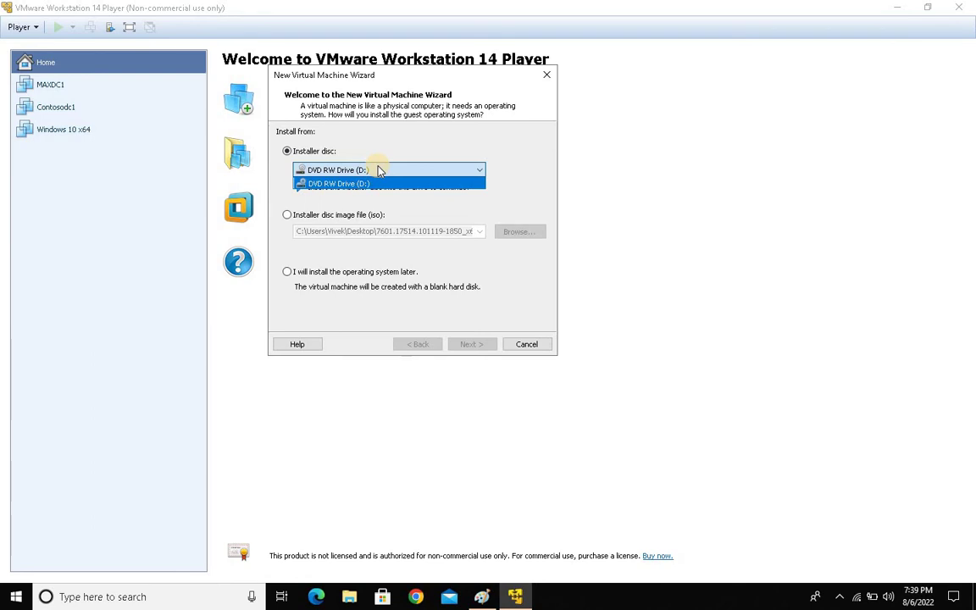
click(379, 170)
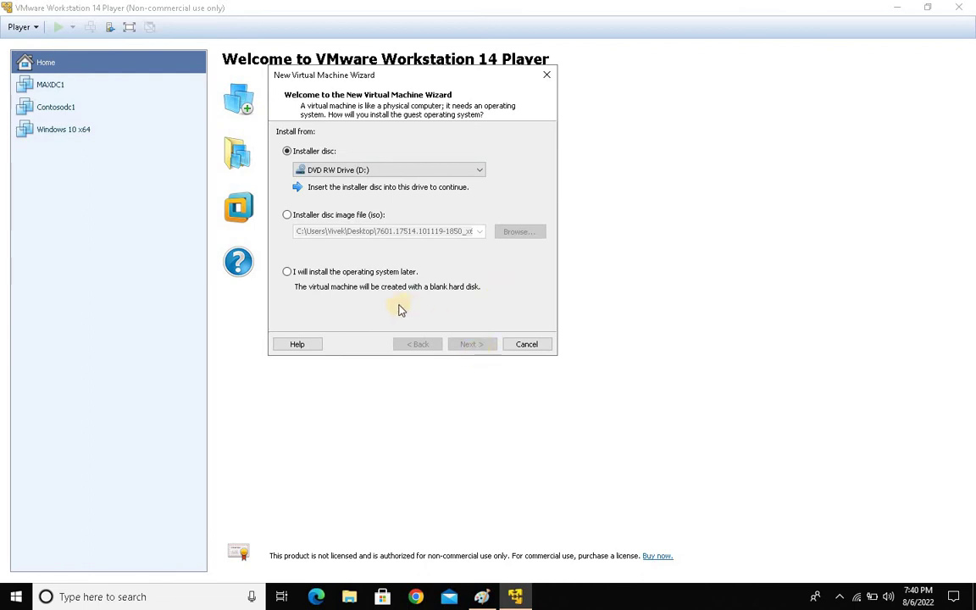
- Use the disc image en_windows_server_2012_r2_x64_dvd_2707946 from the Desktop as the installer and continue to the Easy Install settings
click(328, 216)
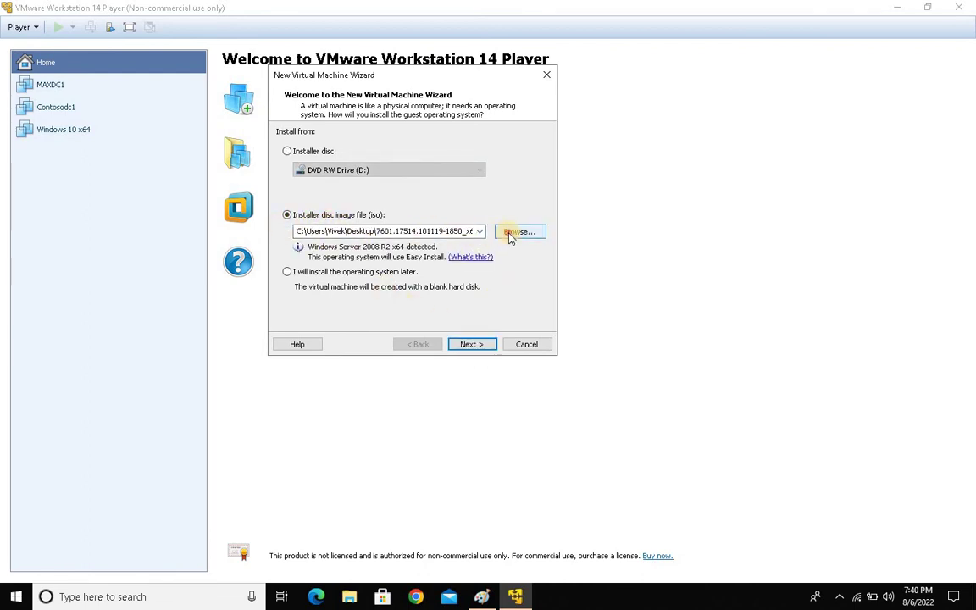
click(511, 233)
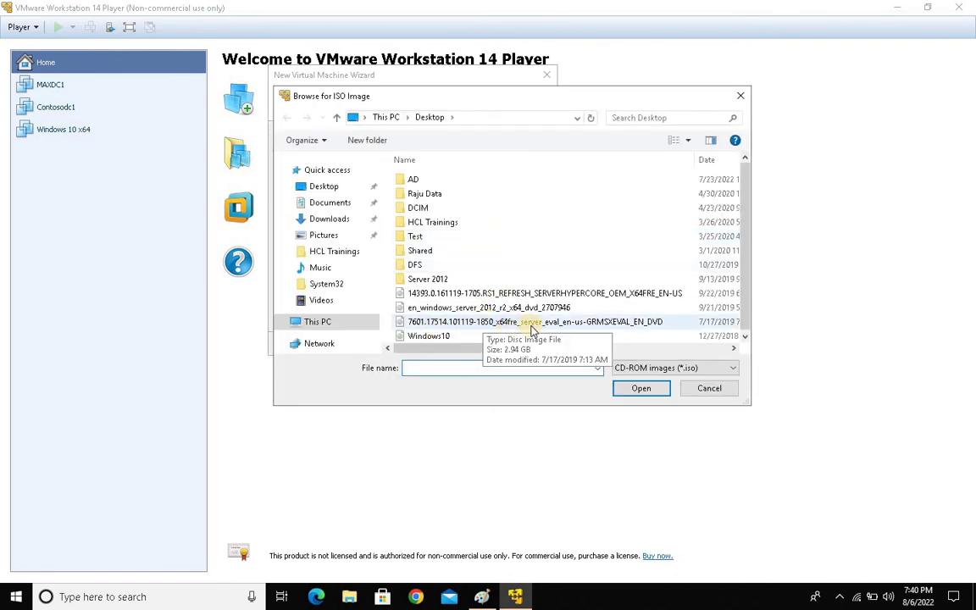
double_click(491, 310)
click(471, 346)
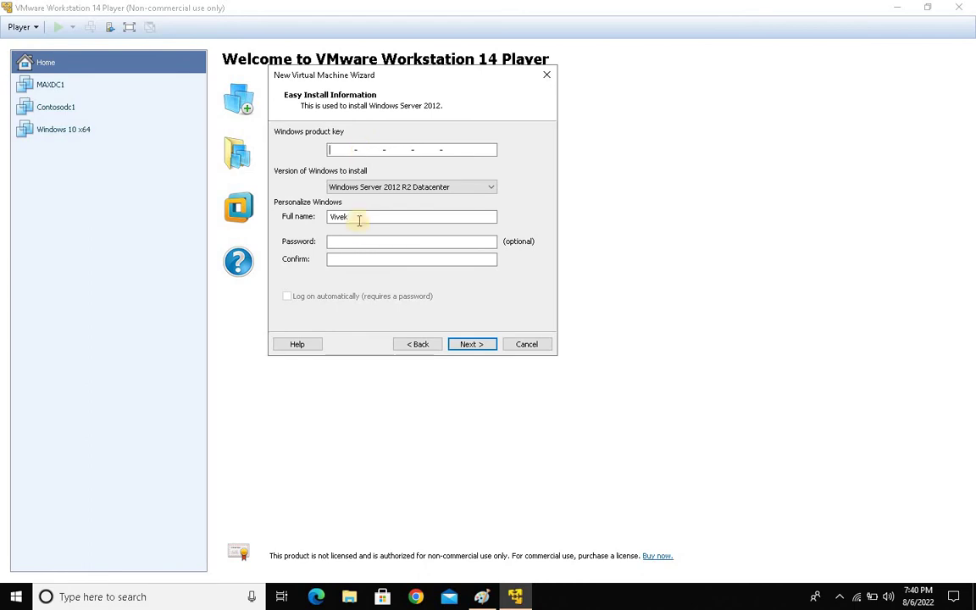
- Keep Windows Server 2012 R2 Datacenter and the preset full name, and continue without a product key or password
drag(361, 216, 305, 228)
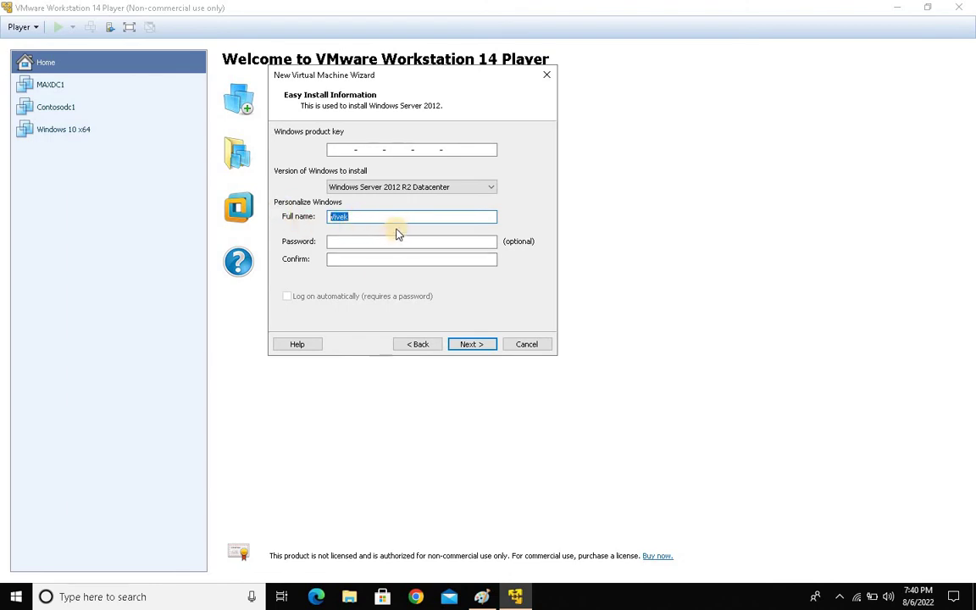
click(423, 188)
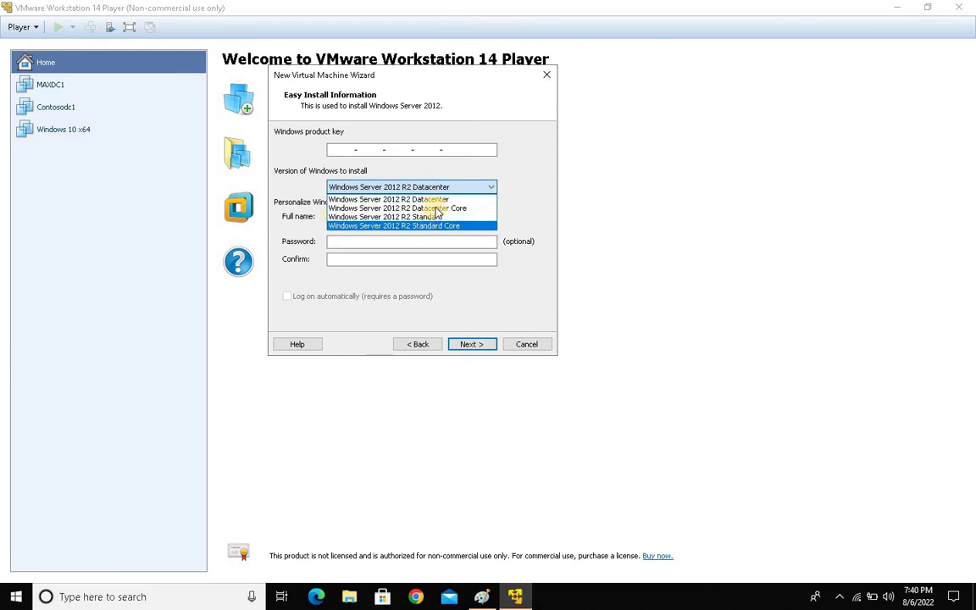
click(413, 181)
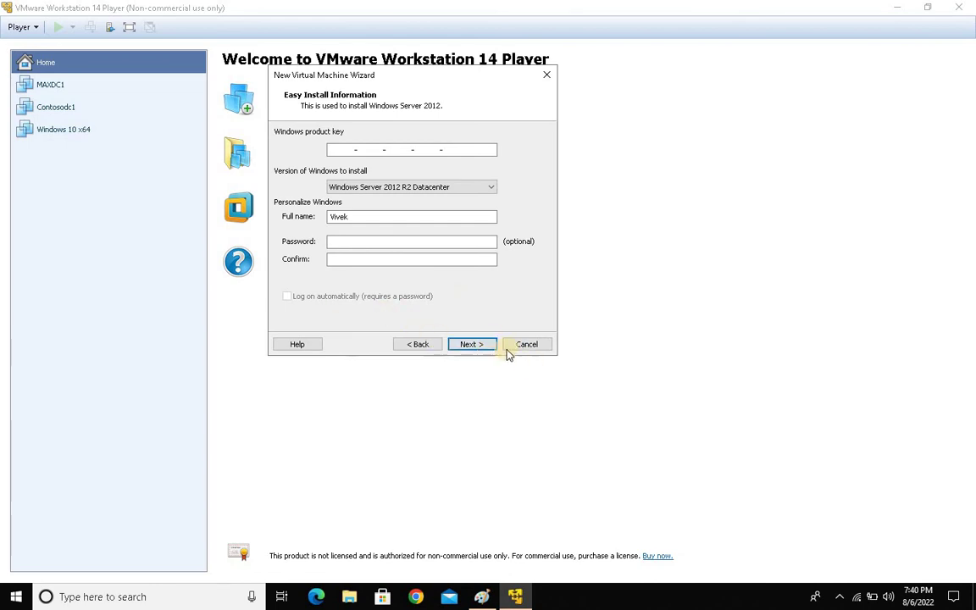
click(468, 344)
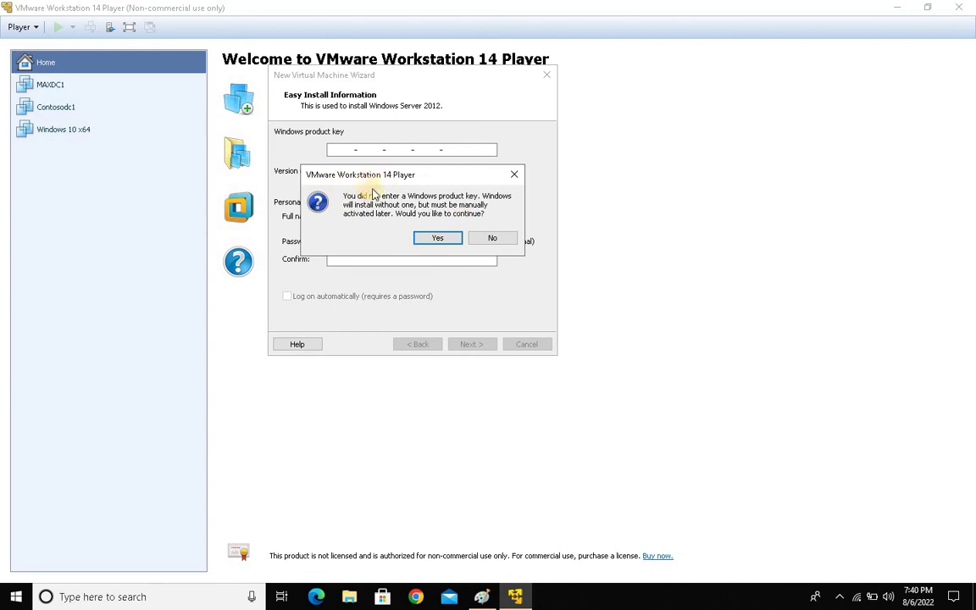
click(433, 241)
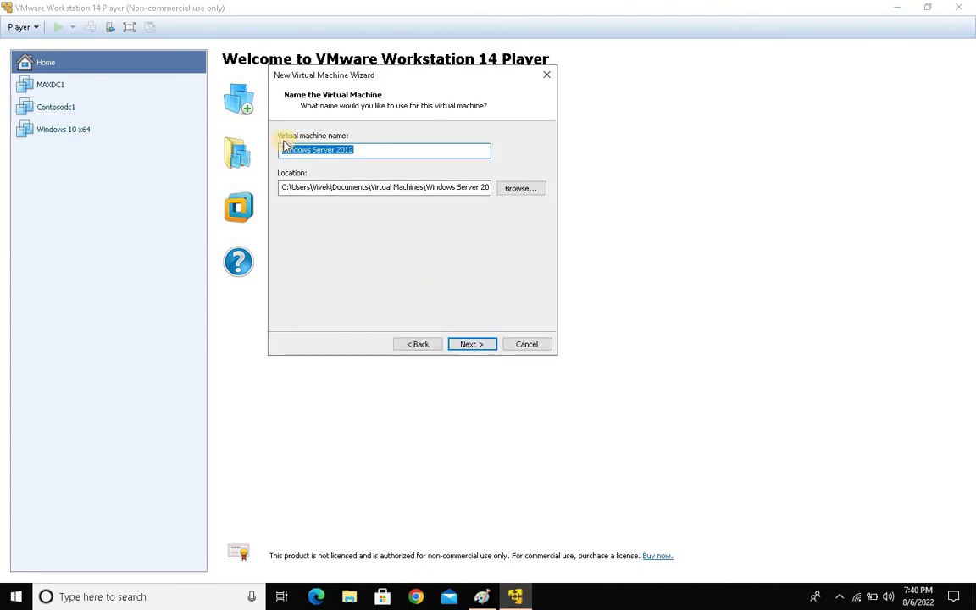
- Name the virtual machine Contoso.com and accept its default storage location
drag(396, 153, 225, 155)
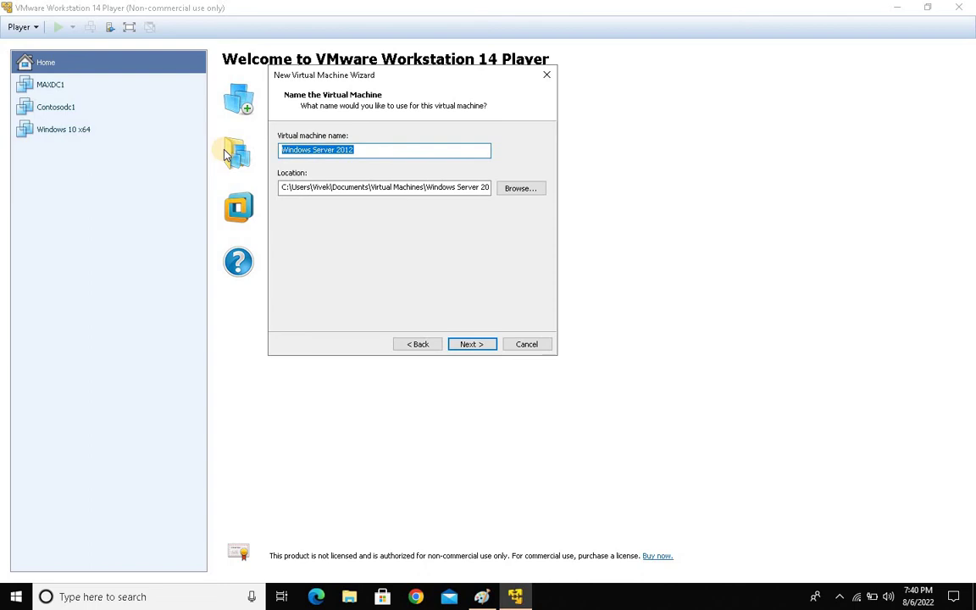
text(Contoso.com)
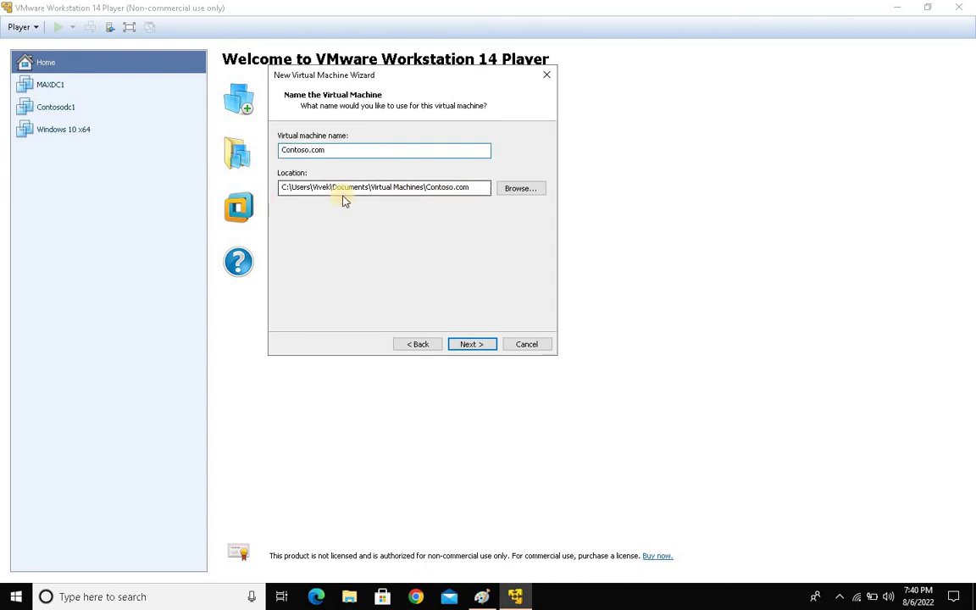
drag(282, 187, 482, 192)
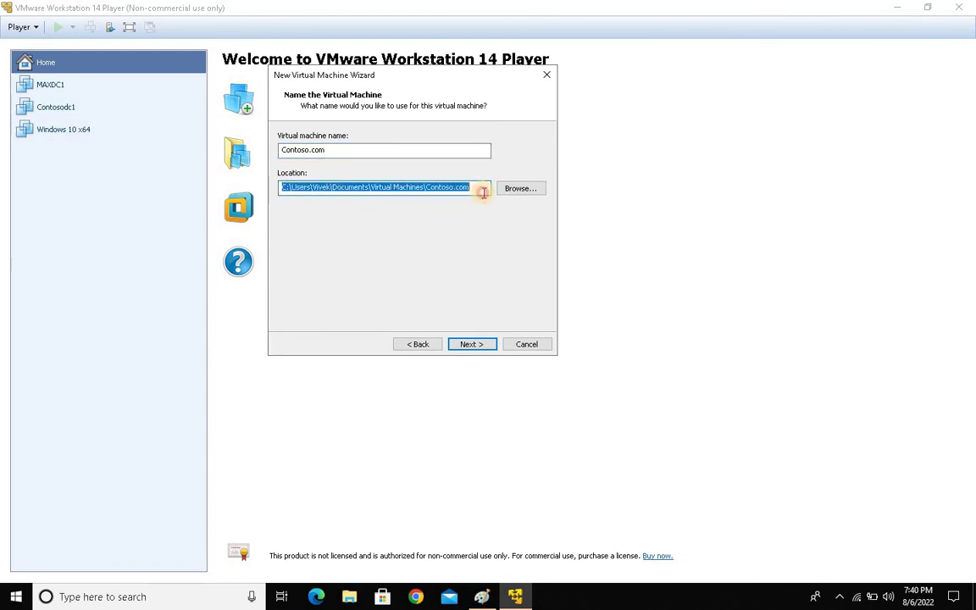
click(474, 343)
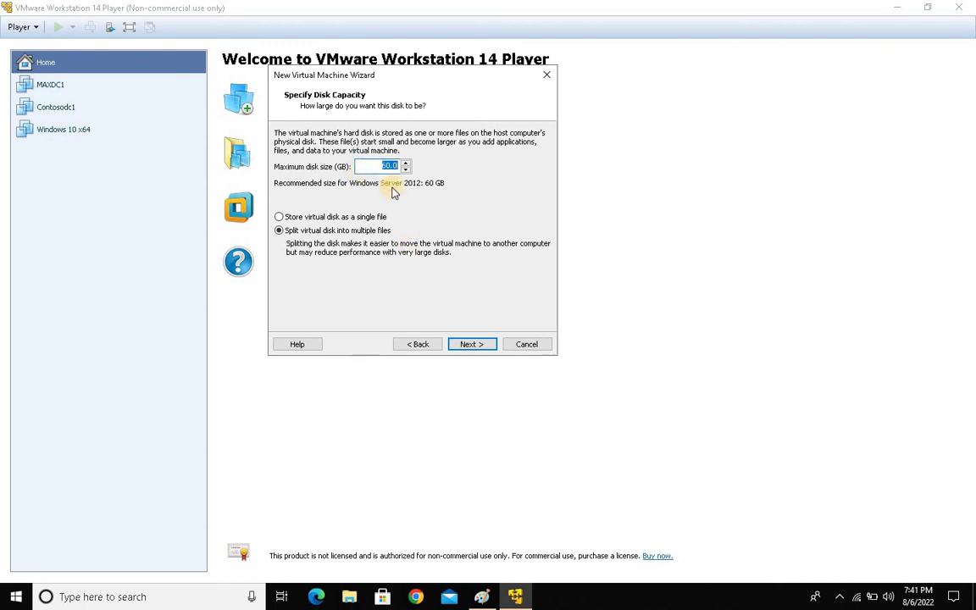
- Store the 60 GB virtual disk as a single file, and finish the wizard so the virtual machine is created and started
click(311, 218)
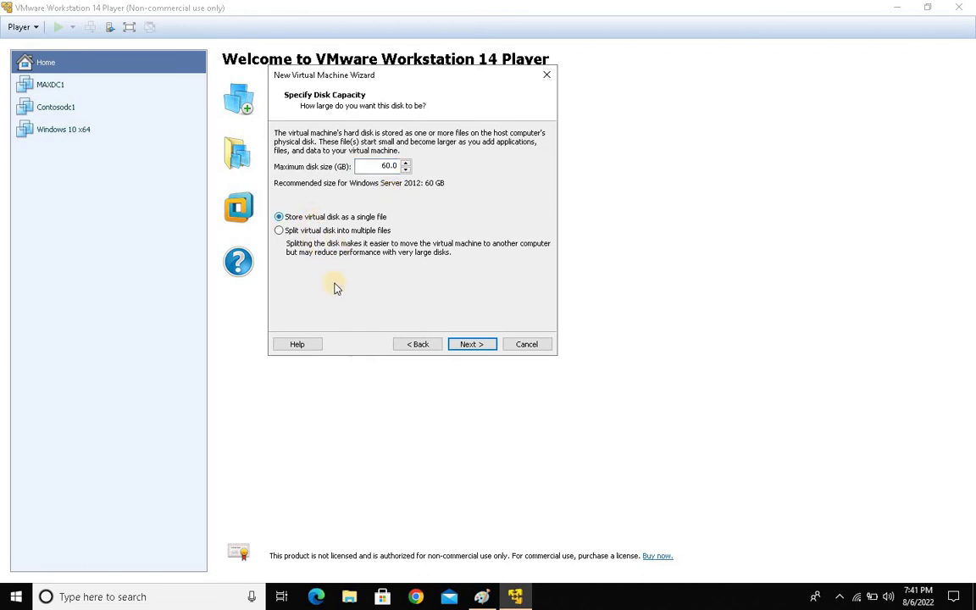
click(308, 217)
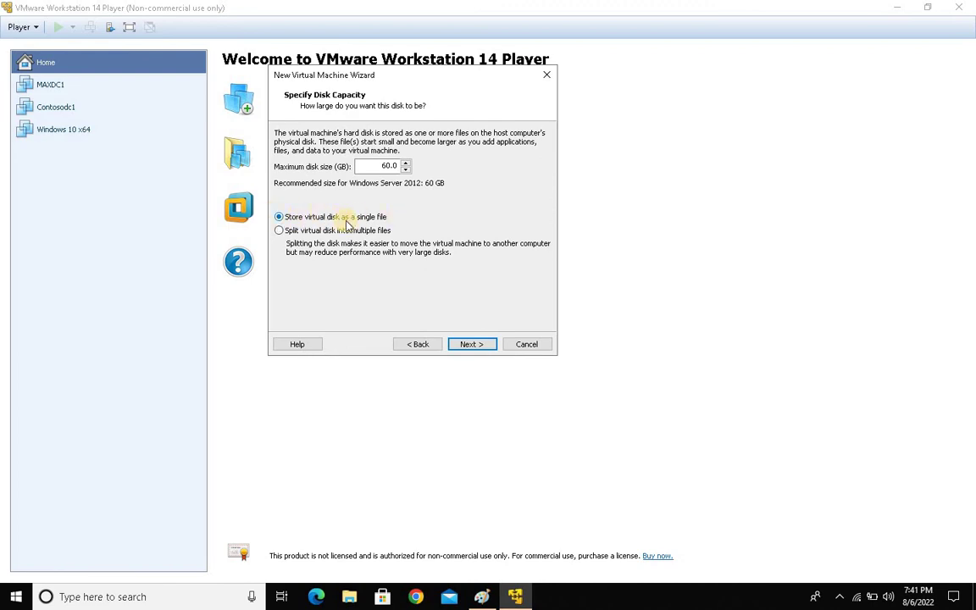
click(477, 344)
key(Return)
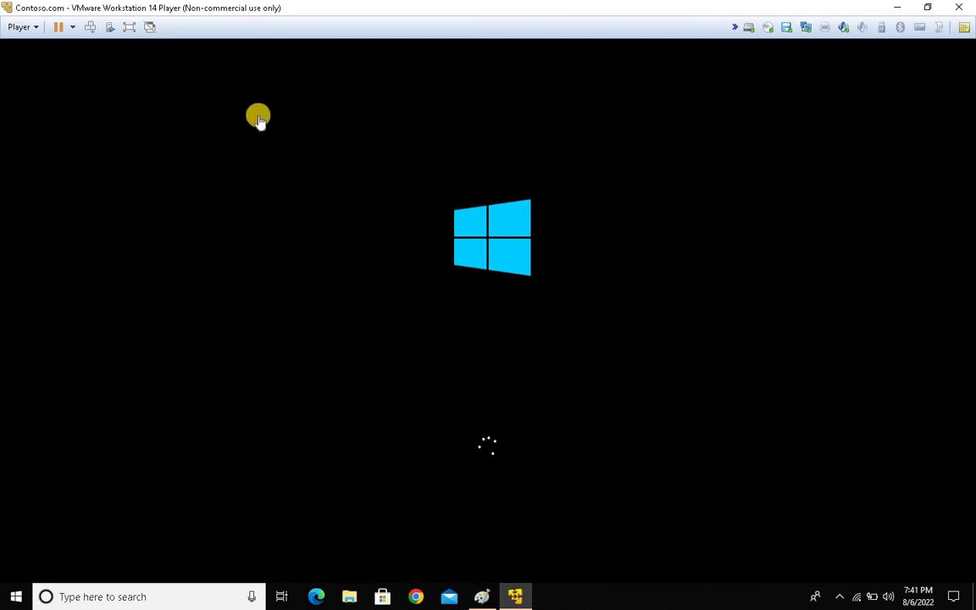
- Close the running Contoso.com virtual machine and exit the player
click(958, 8)
click(501, 336)
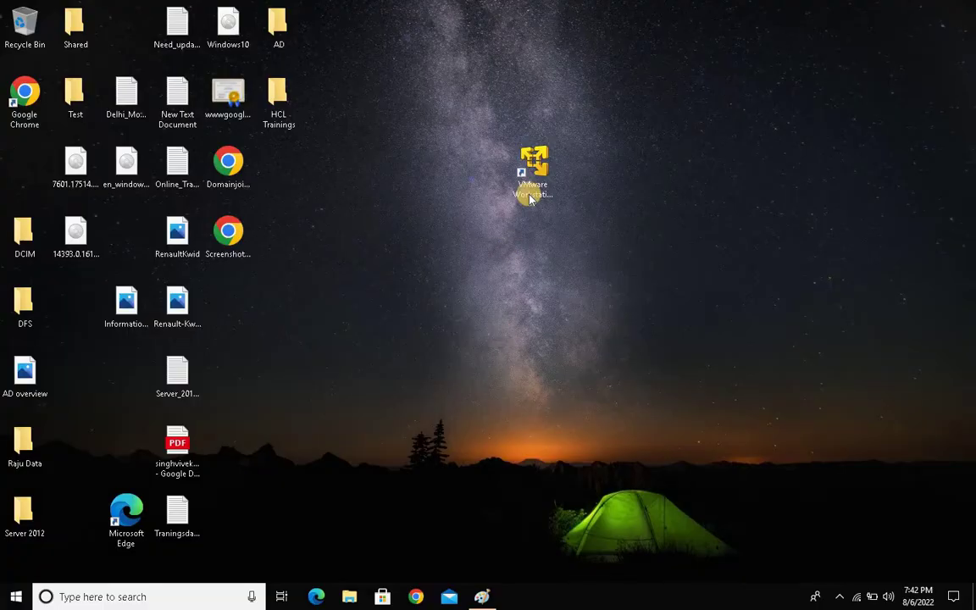
- Start VMware Workstation 14 Player and delete the Contoso.com virtual machine from disk
click(549, 173)
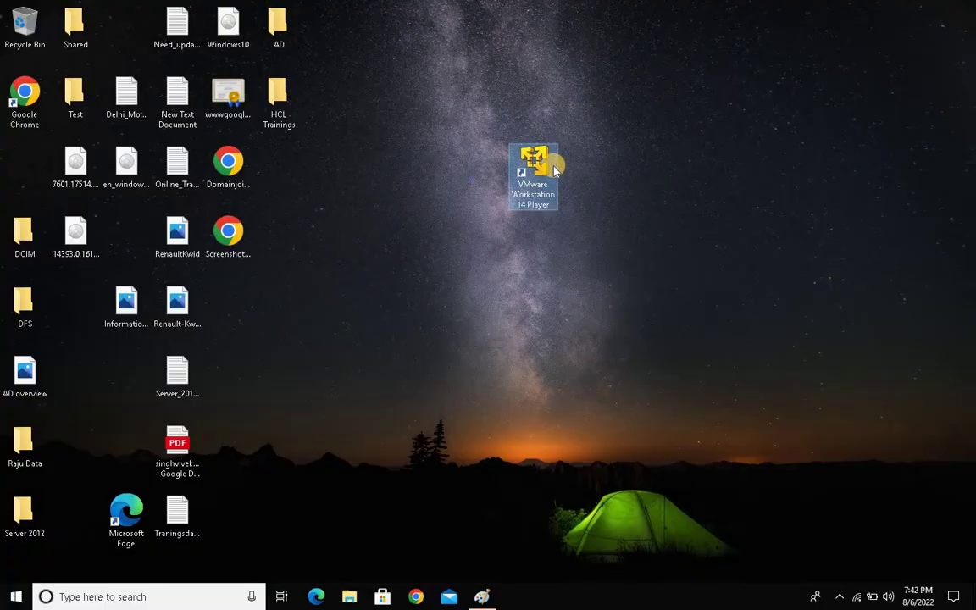
double_click(521, 168)
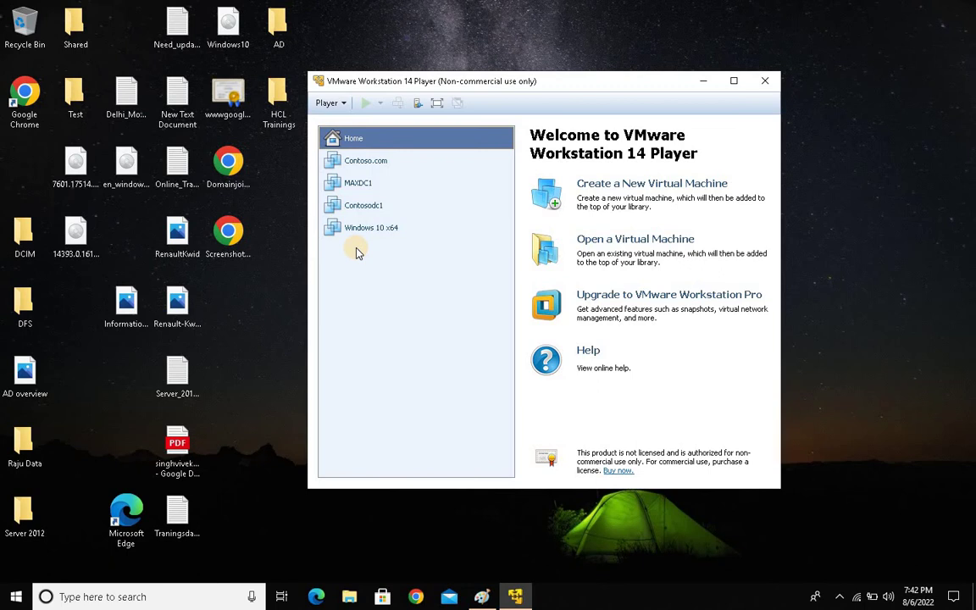
click(364, 168)
click(332, 183)
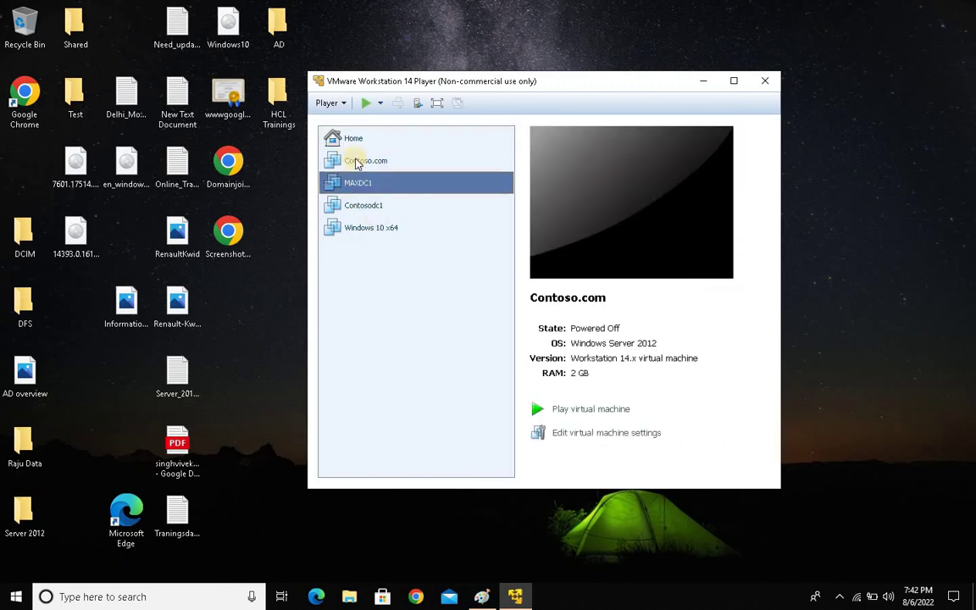
right_click(355, 160)
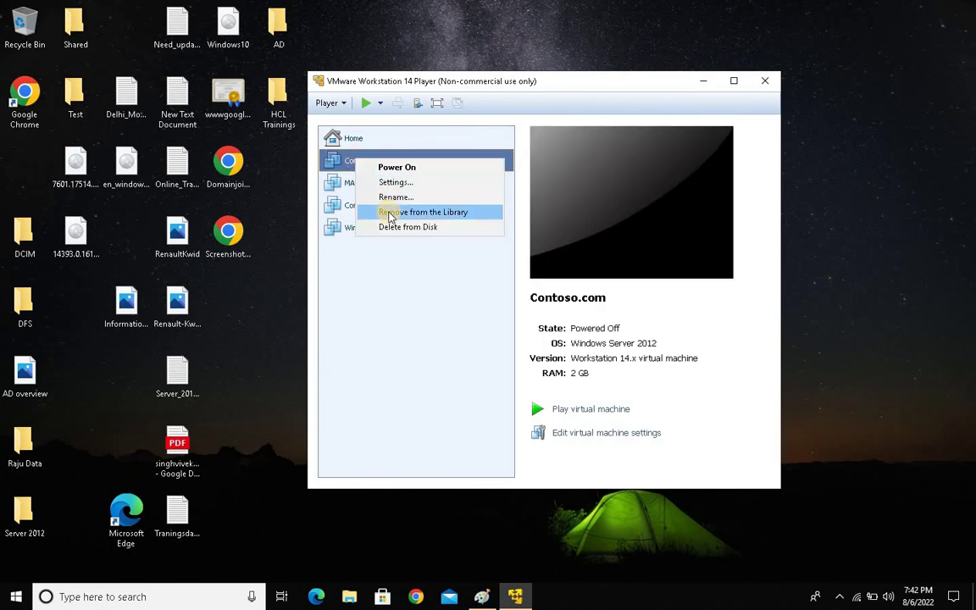
click(398, 227)
click(571, 316)
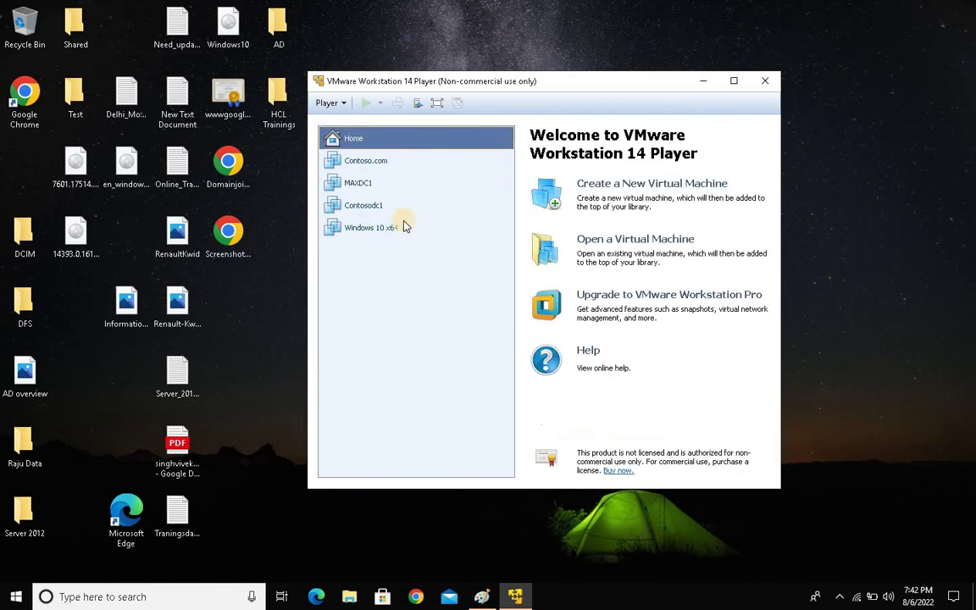
- Examine the state, operating system and memory details of the MAXDC1, Contosodc1 and Windows 10 x64 virtual machines
click(349, 162)
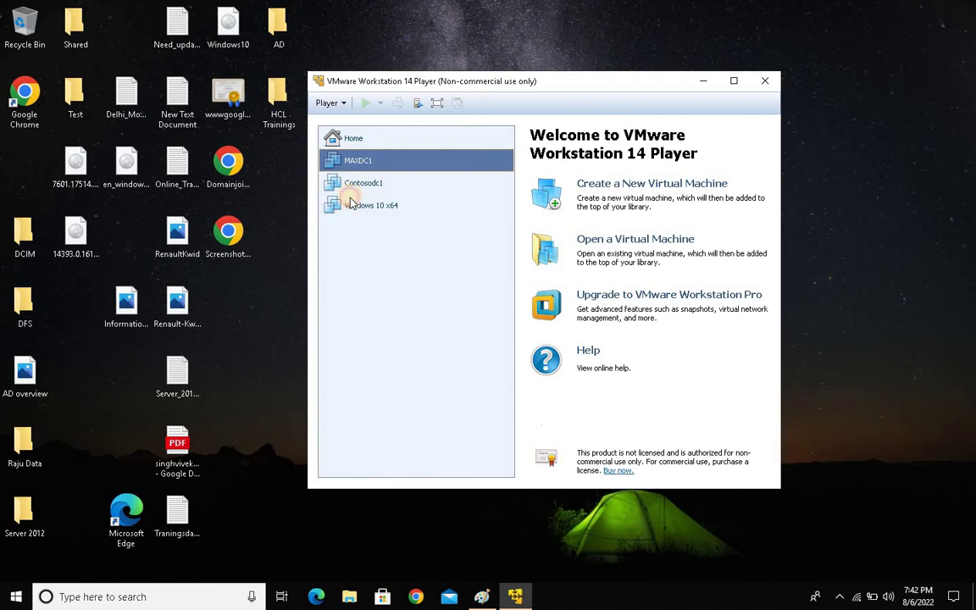
click(349, 203)
click(348, 161)
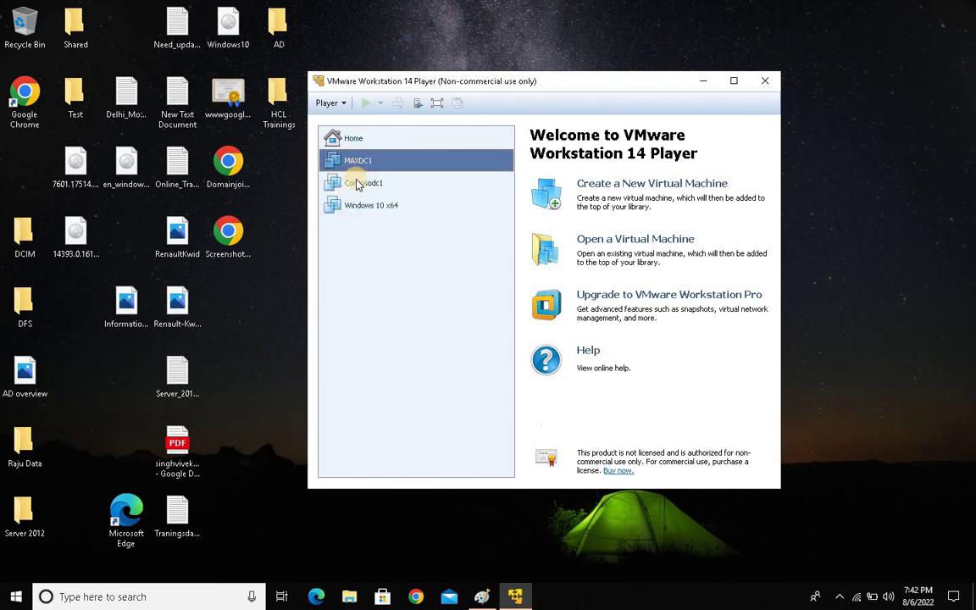
click(358, 185)
click(370, 207)
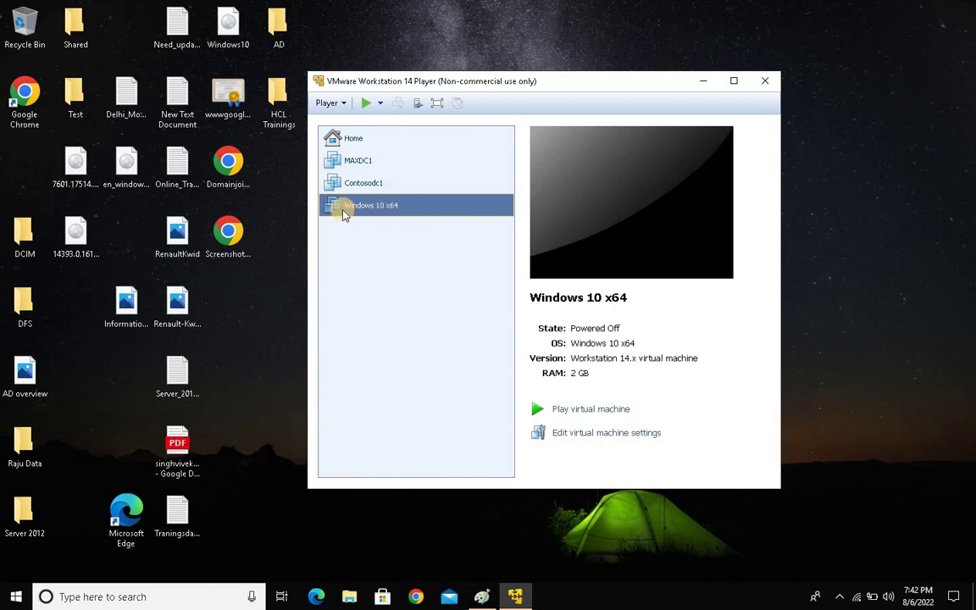
click(359, 188)
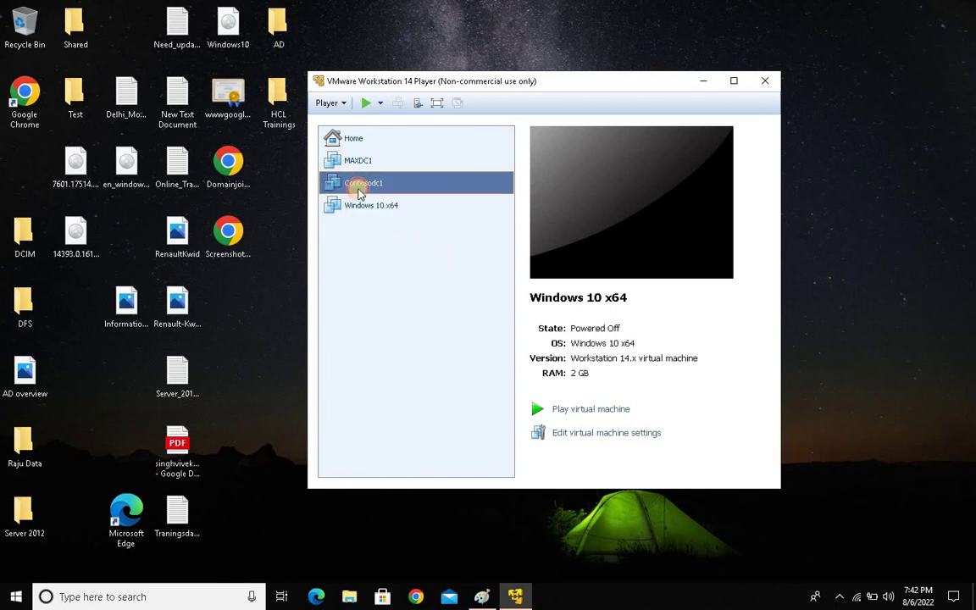
click(353, 160)
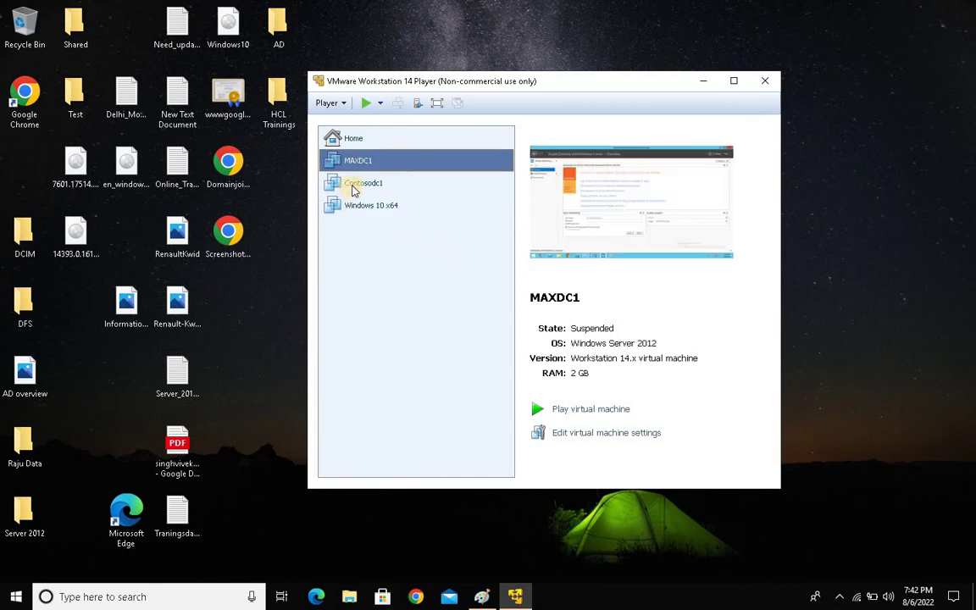
click(352, 186)
click(355, 166)
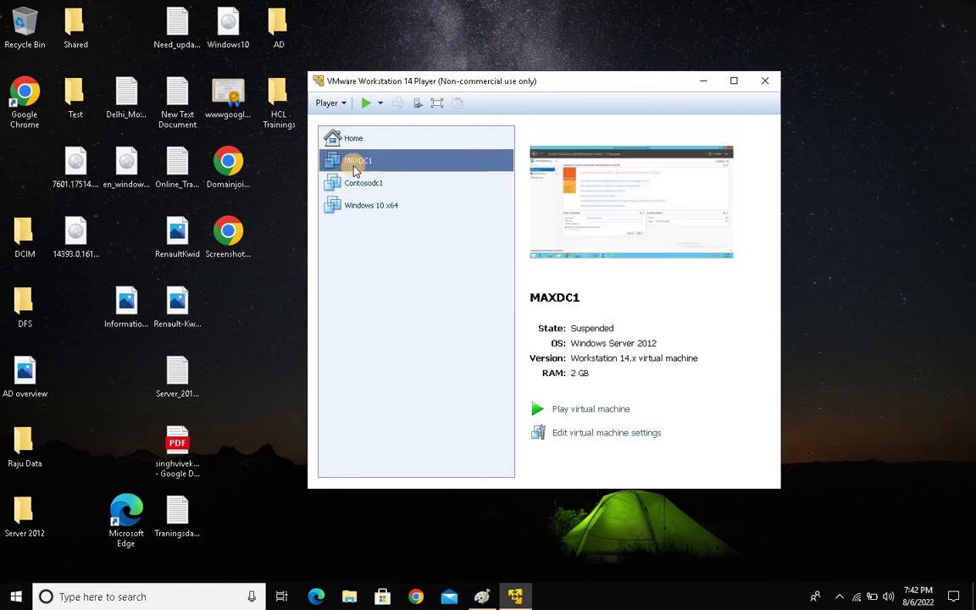
- Open the settings of the Contosodc1 virtual machine and show its network adapter options
click(370, 188)
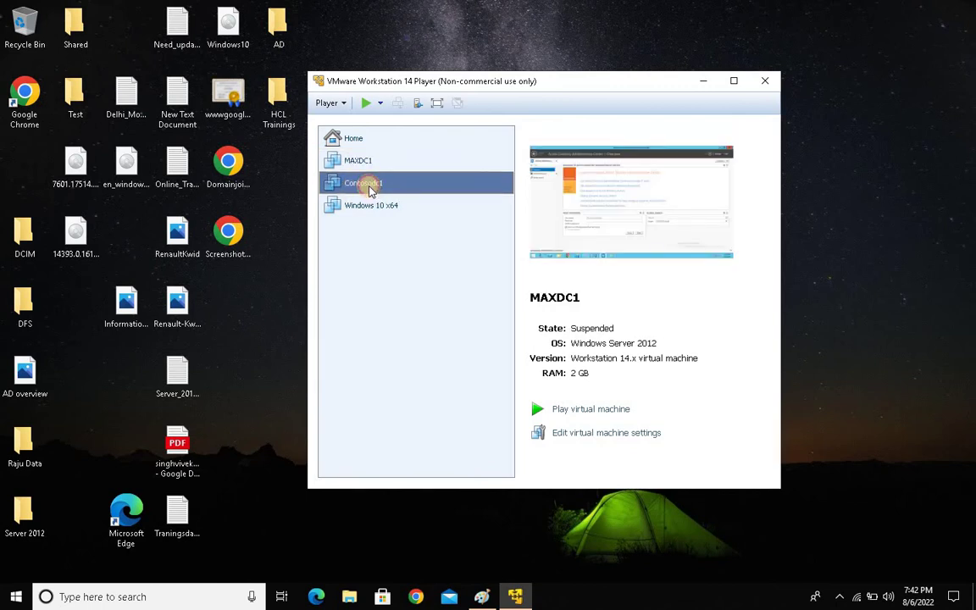
right_click(370, 188)
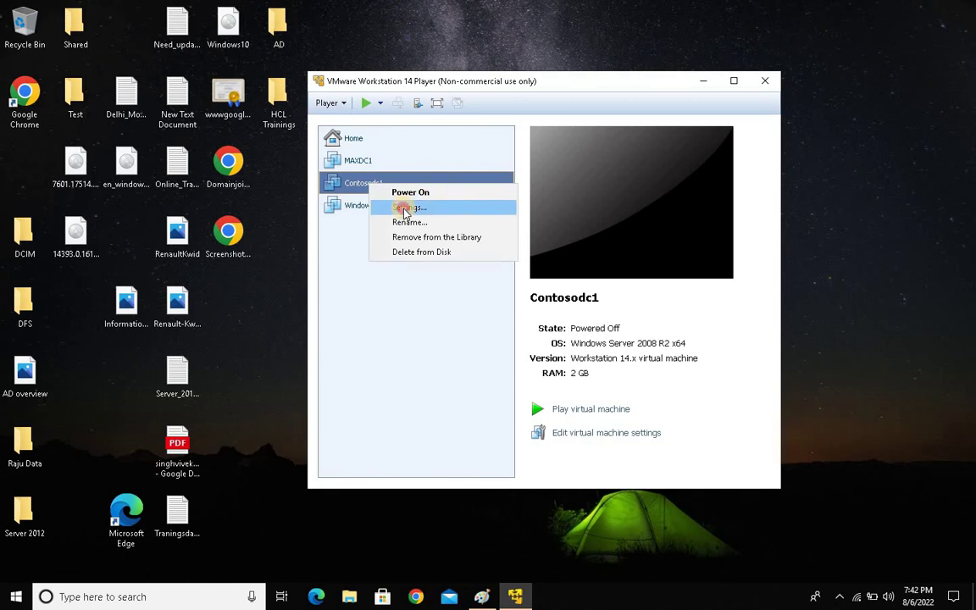
click(407, 208)
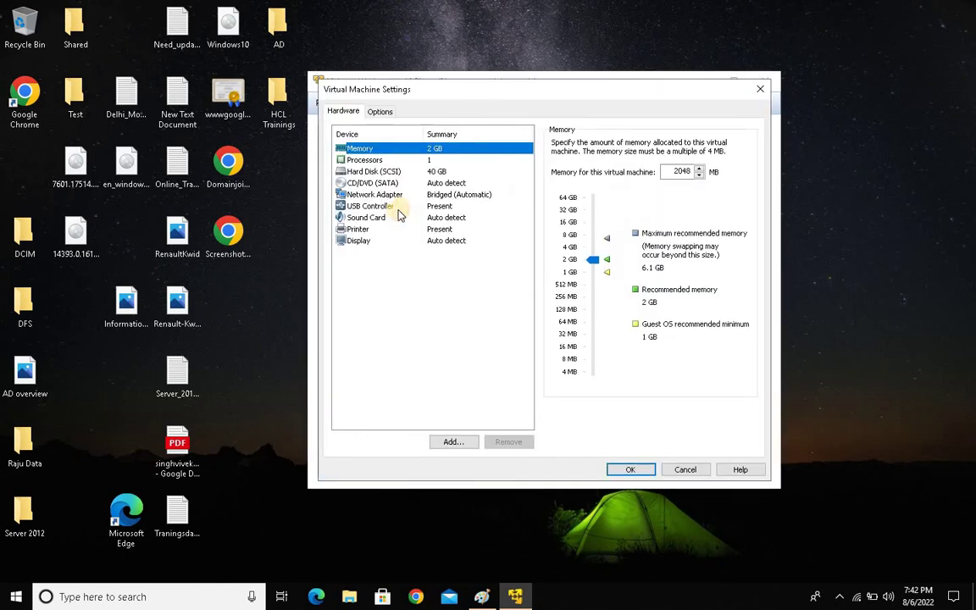
click(385, 195)
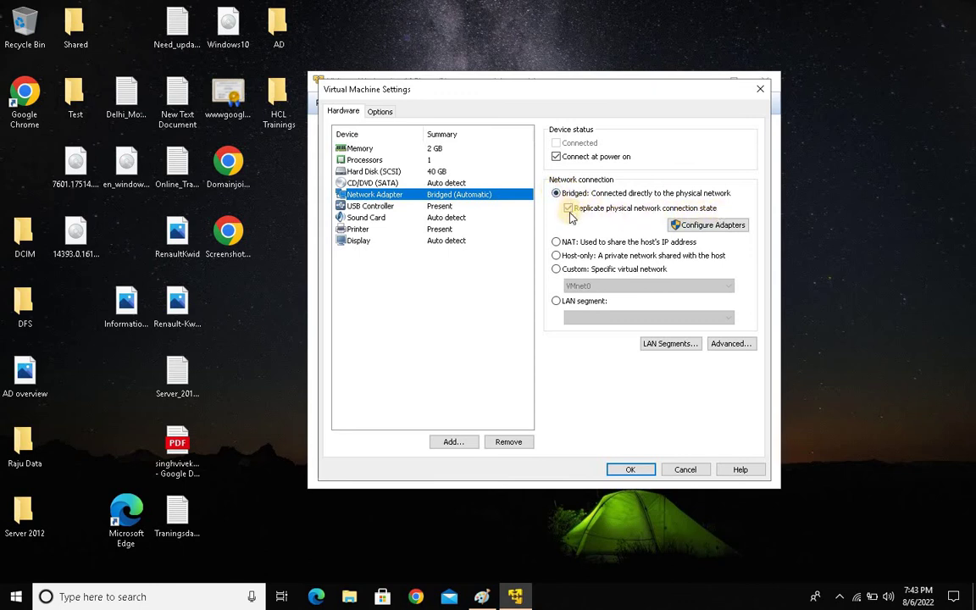
drag(471, 85, 529, 72)
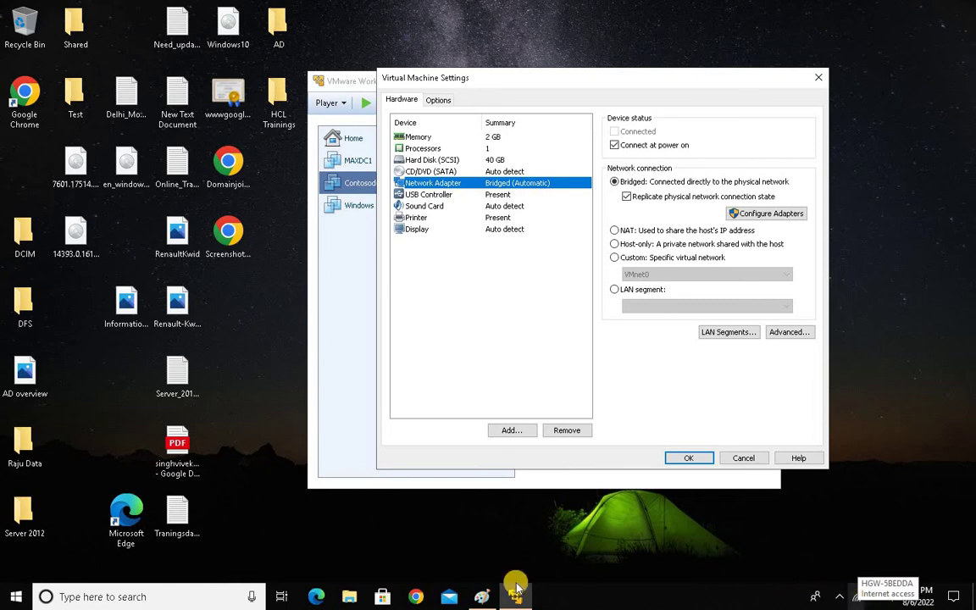
click(32, 242)
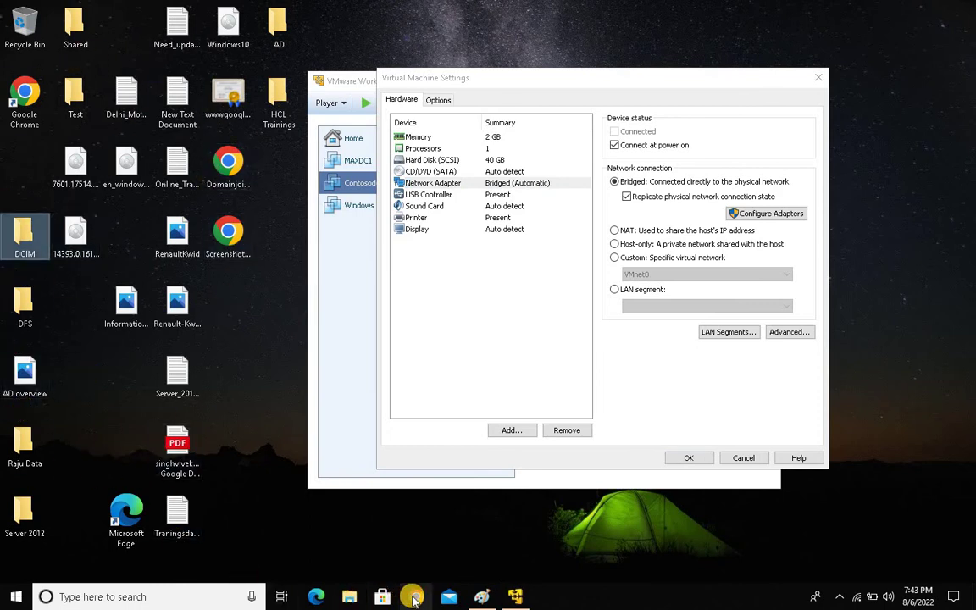
click(374, 518)
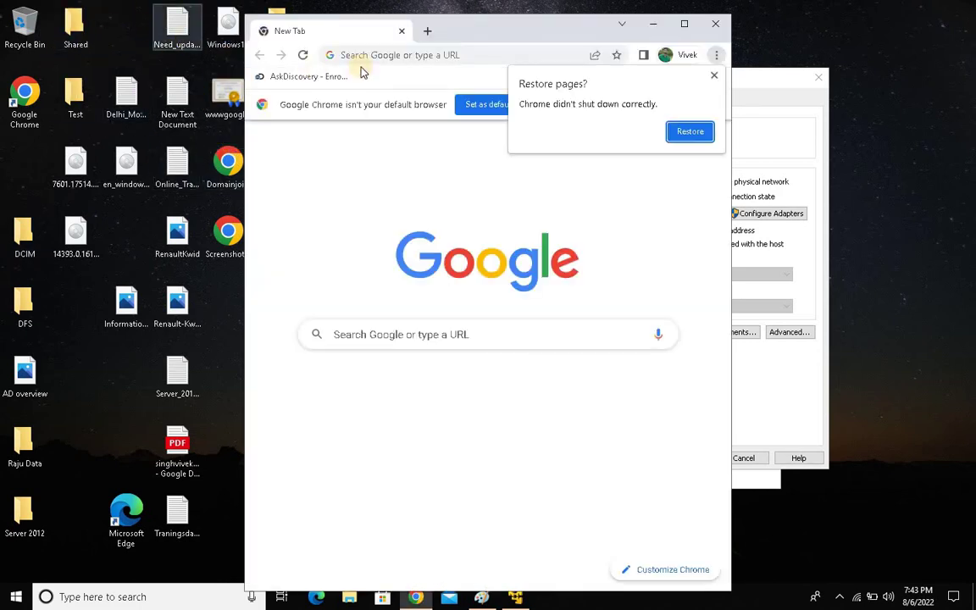
click(713, 77)
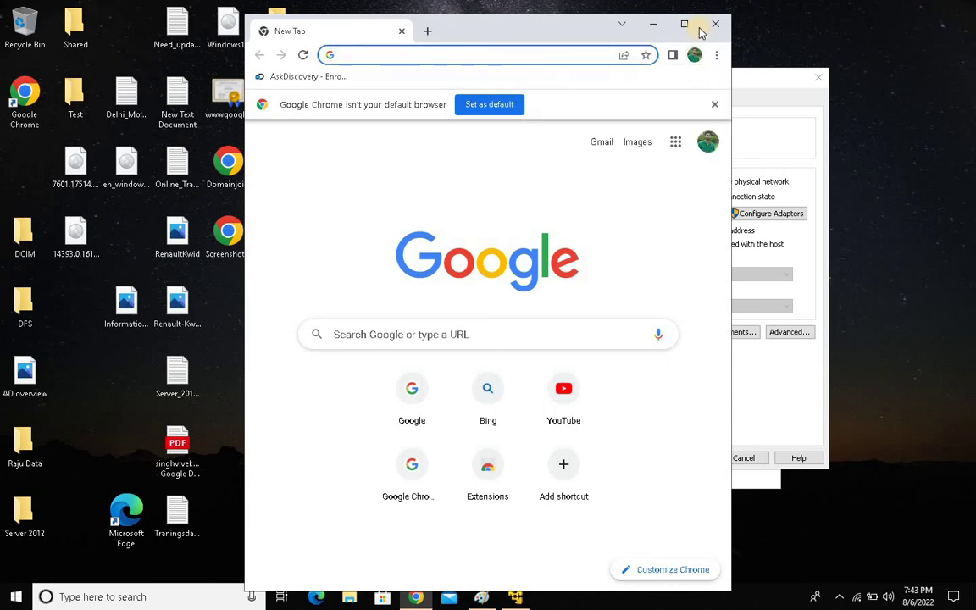
click(715, 23)
- Accept Contosodc1's bridged network connection with physical network connection state replication, and exit the player
drag(587, 74, 741, 53)
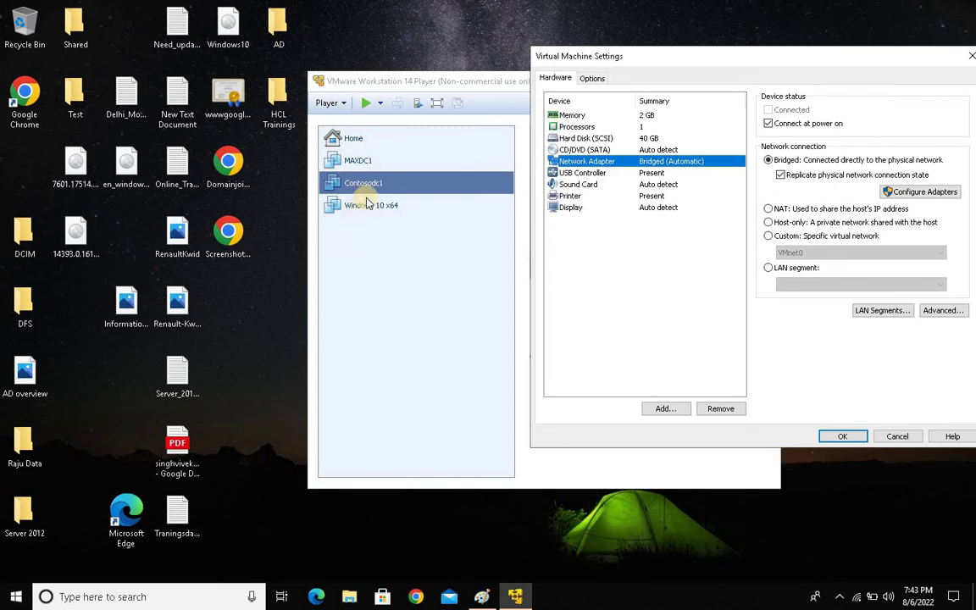
drag(696, 55, 447, 55)
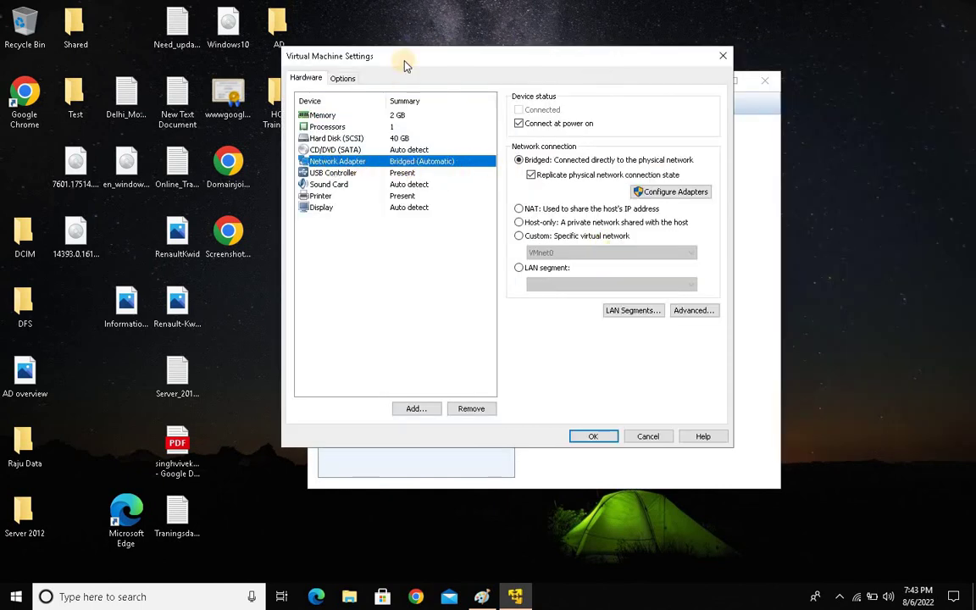
drag(401, 59, 555, 36)
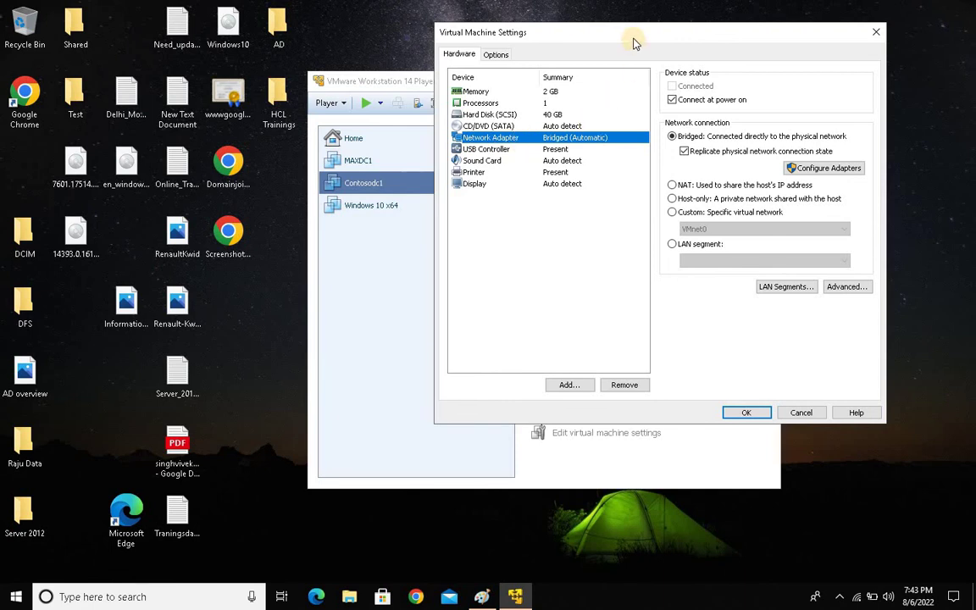
drag(635, 42, 475, 23)
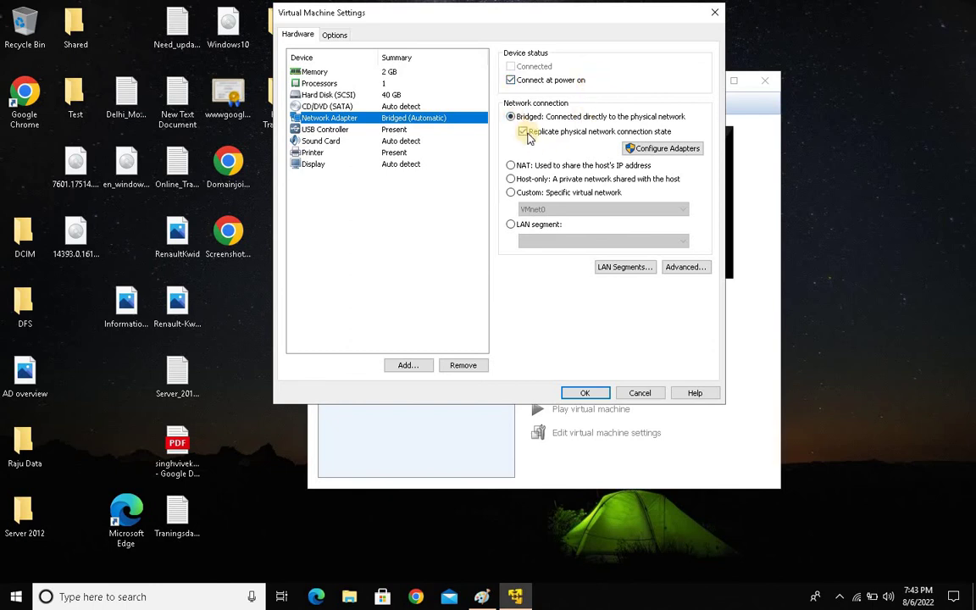
click(585, 394)
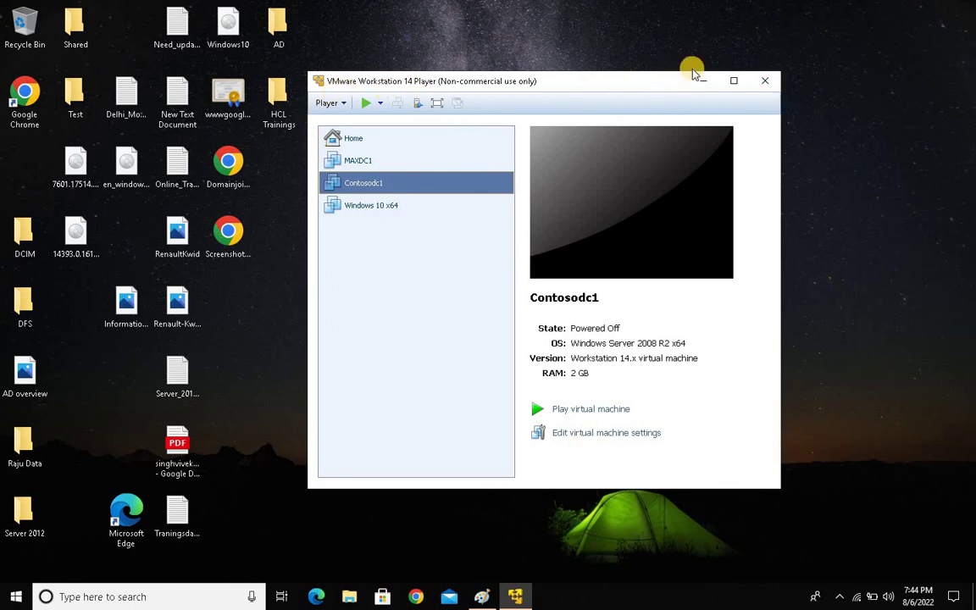
click(765, 81)
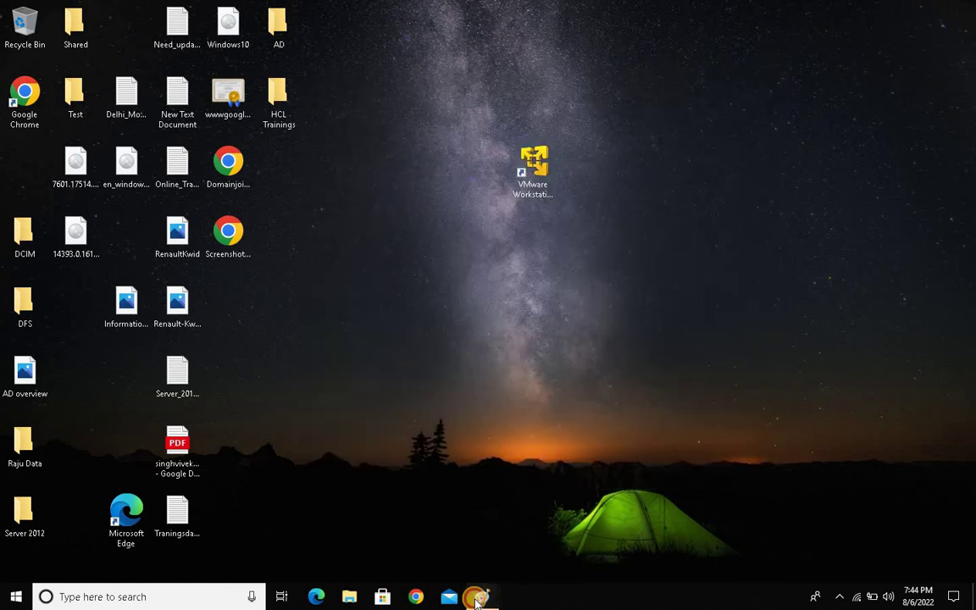
- Switch to Paint and draw a text box about 1395 × 630 px over the whole domain diagram
click(476, 598)
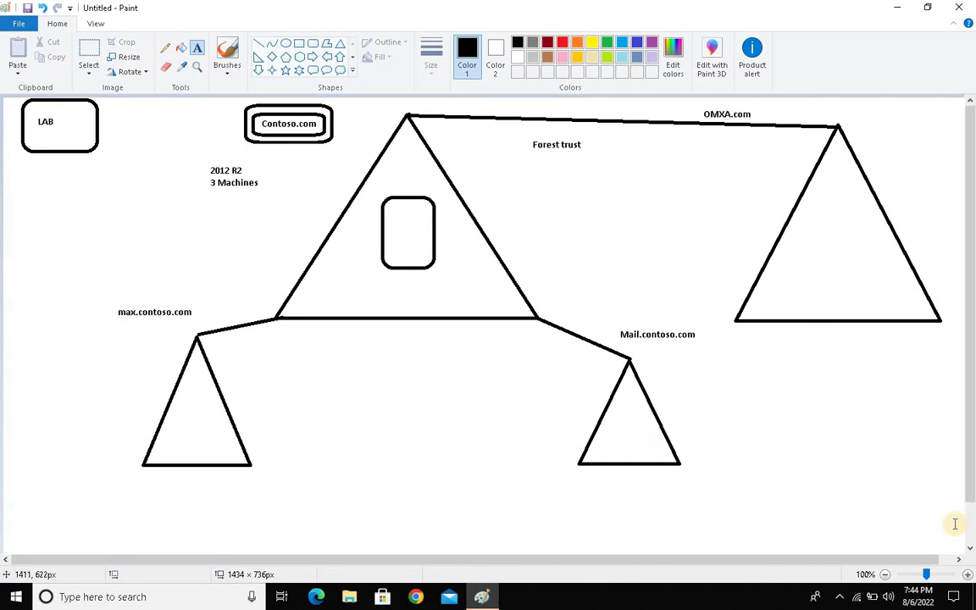
drag(923, 523, 25, 96)
click(460, 426)
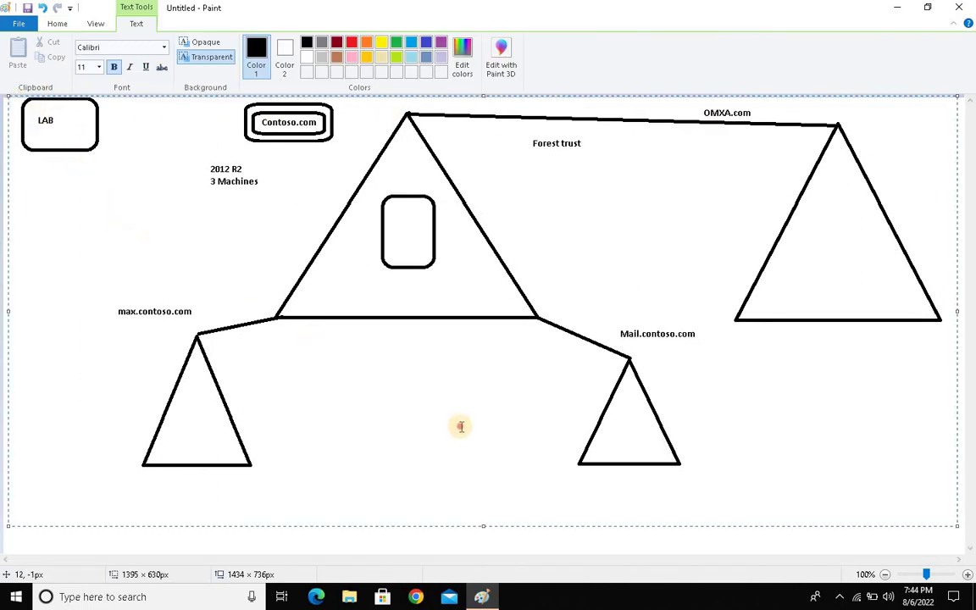